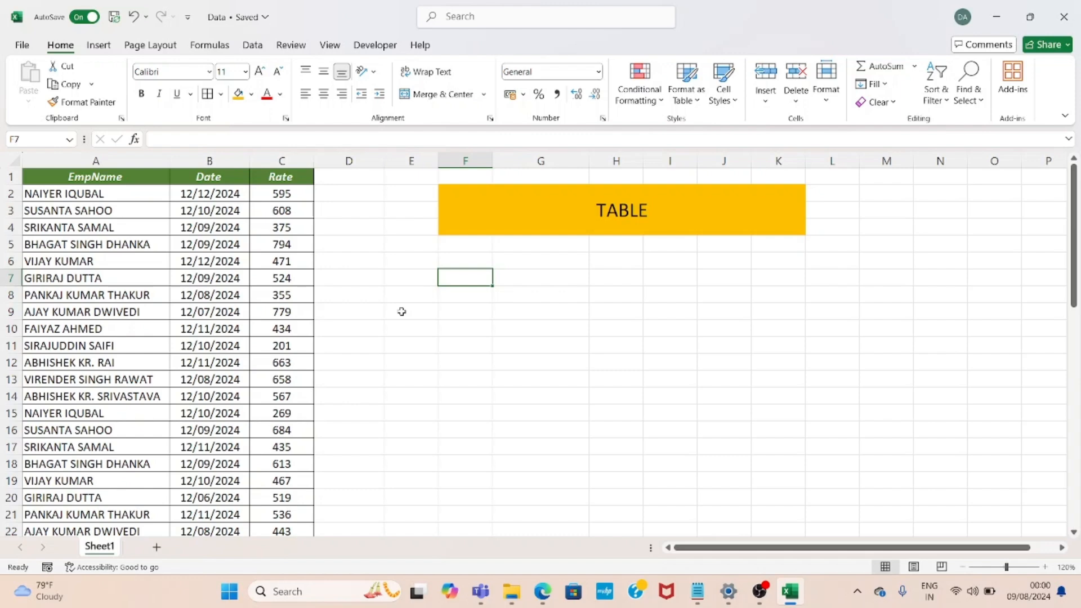
# Convert the employee data range A1:C53 into an Excel table with headers
pyautogui.click(291, 226)
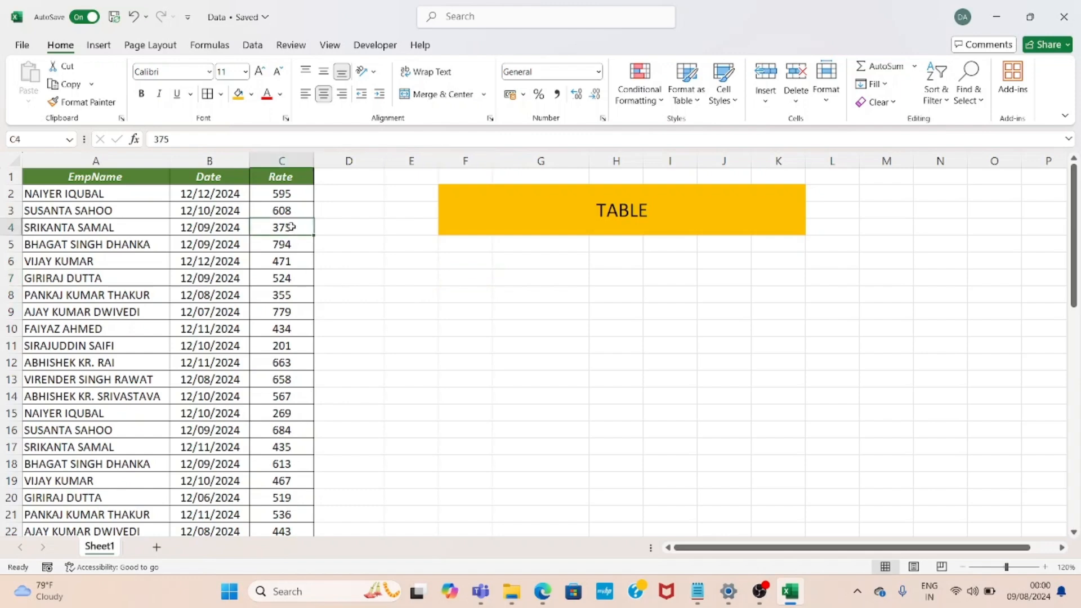
pyautogui.press('Up')
pyautogui.press('Up')
pyautogui.press('Up')
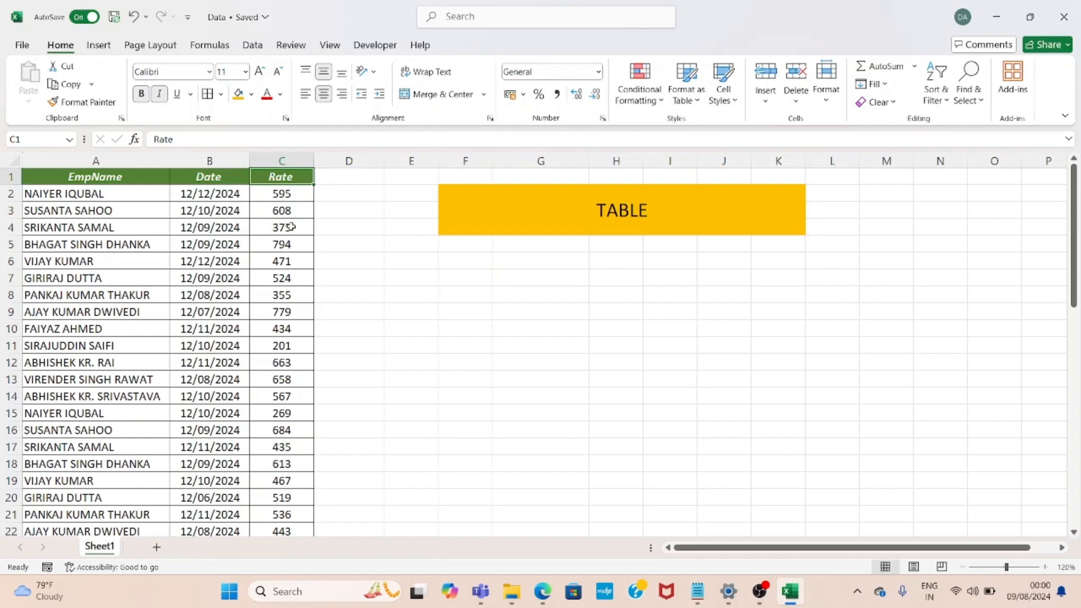
pyautogui.hotkey('shift', 'Left')
pyautogui.hotkey('shift', 'Left')
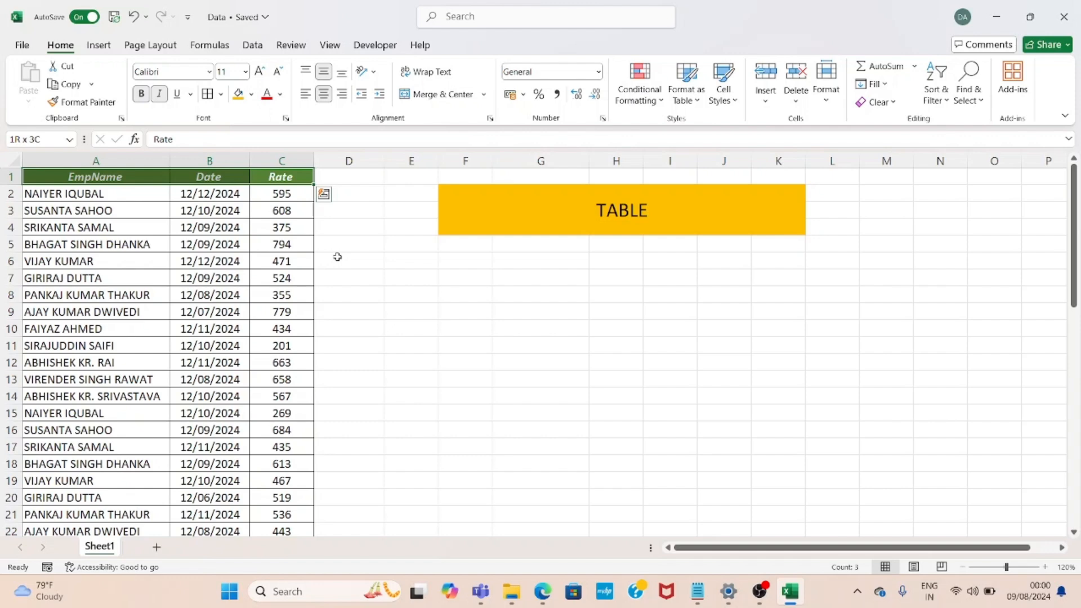
pyautogui.click(297, 244)
pyautogui.hotkey('ctrl', 'Up')
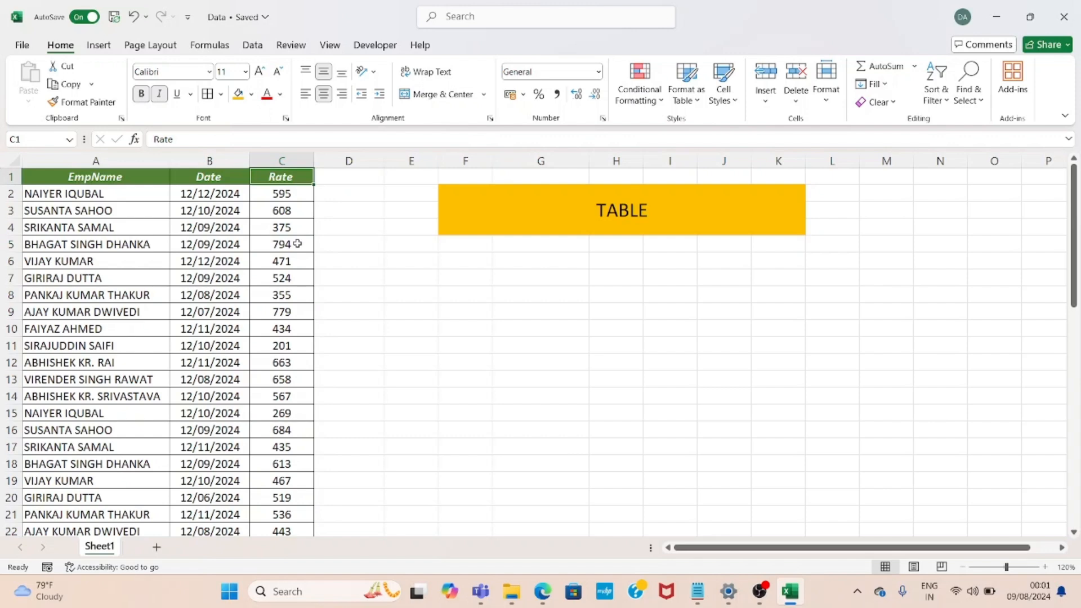
pyautogui.hotkey('ctrl', 'shift', 'Left')
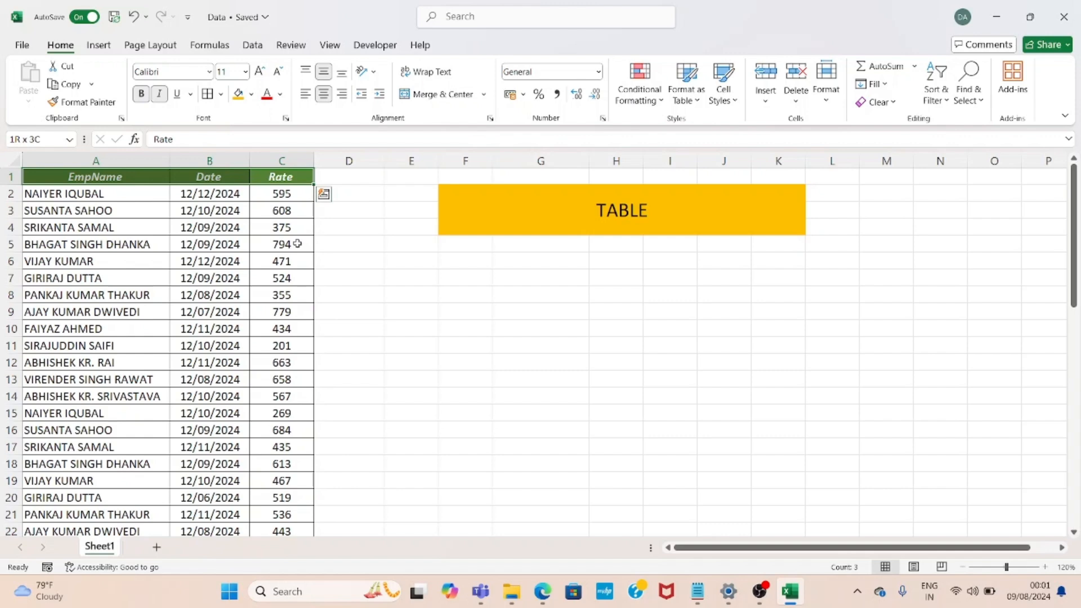
pyautogui.hotkey('ctrl', 'shift', 'Down')
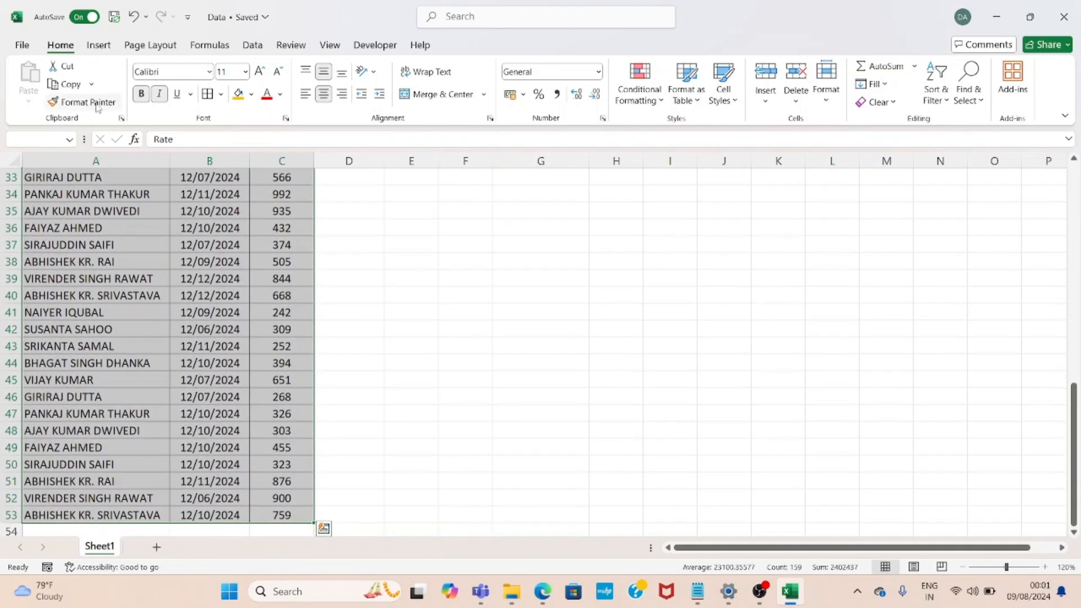
pyautogui.click(99, 45)
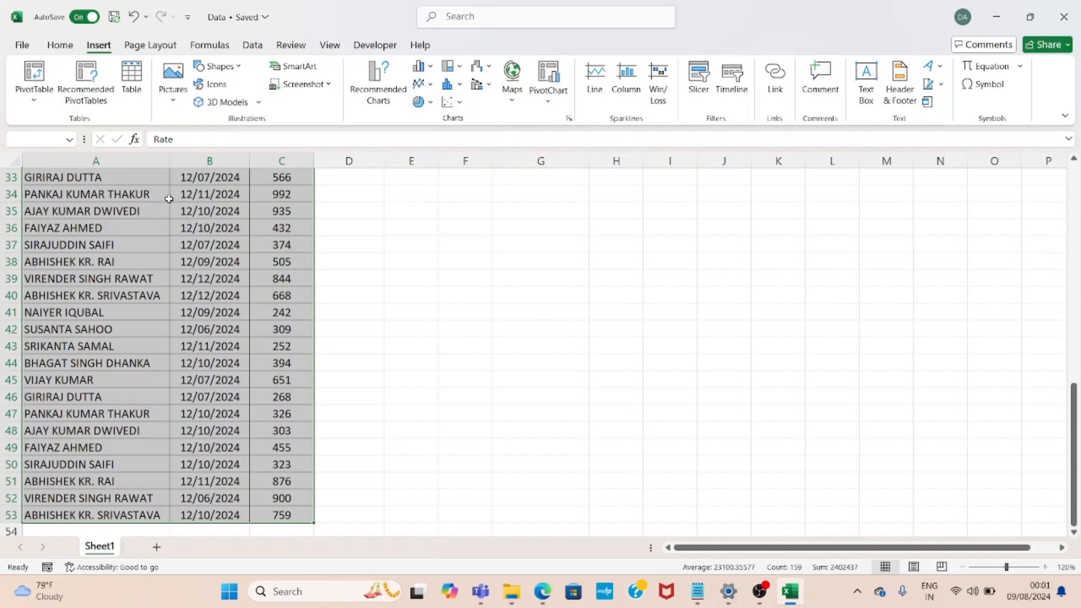
pyautogui.hotkey('ctrl', 't')
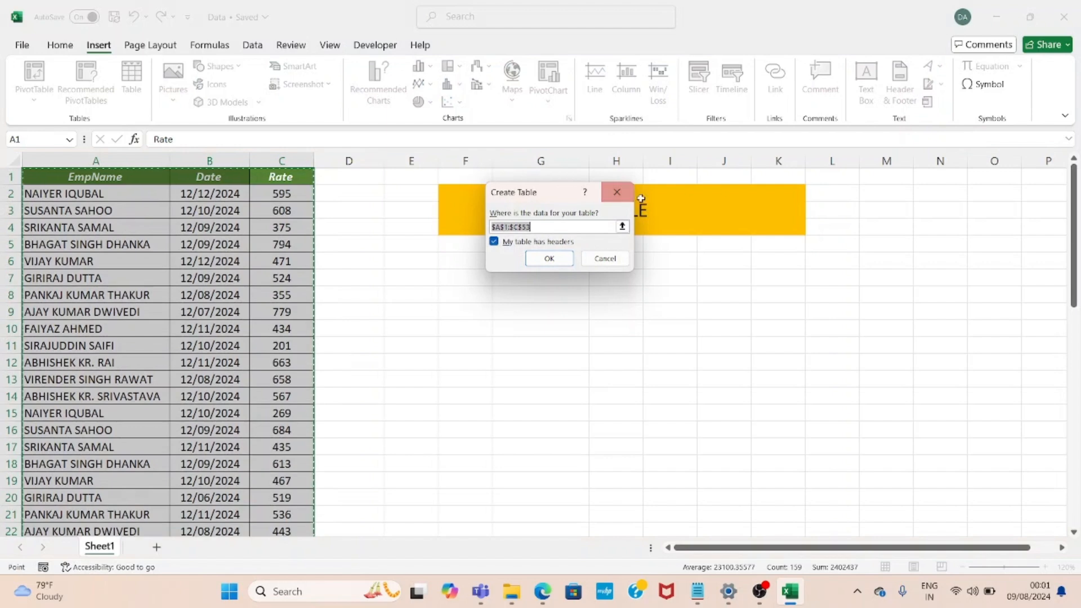
pyautogui.click(539, 262)
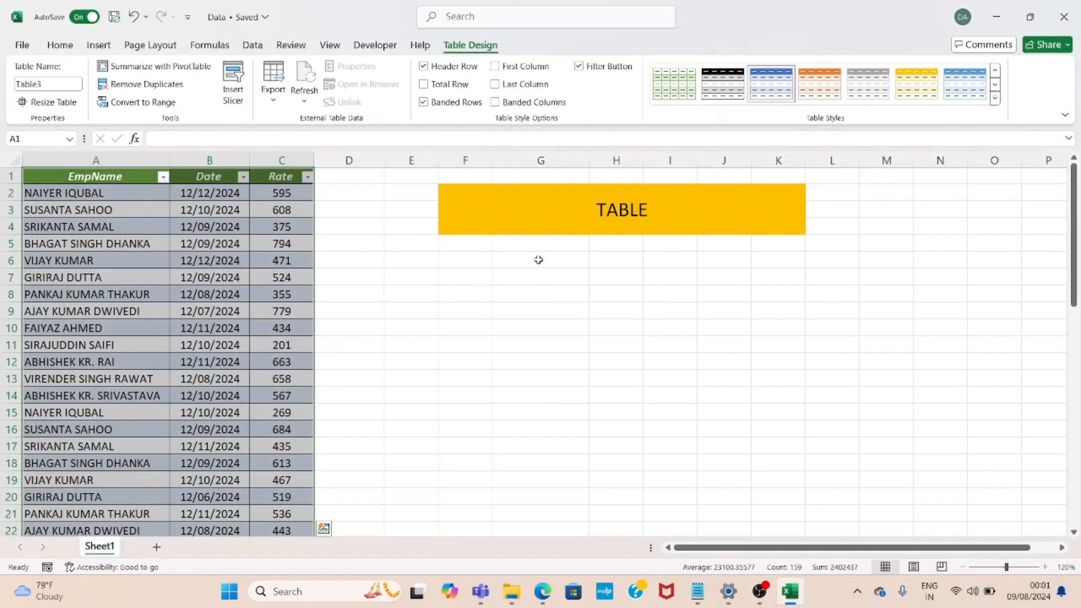
pyautogui.click(175, 196)
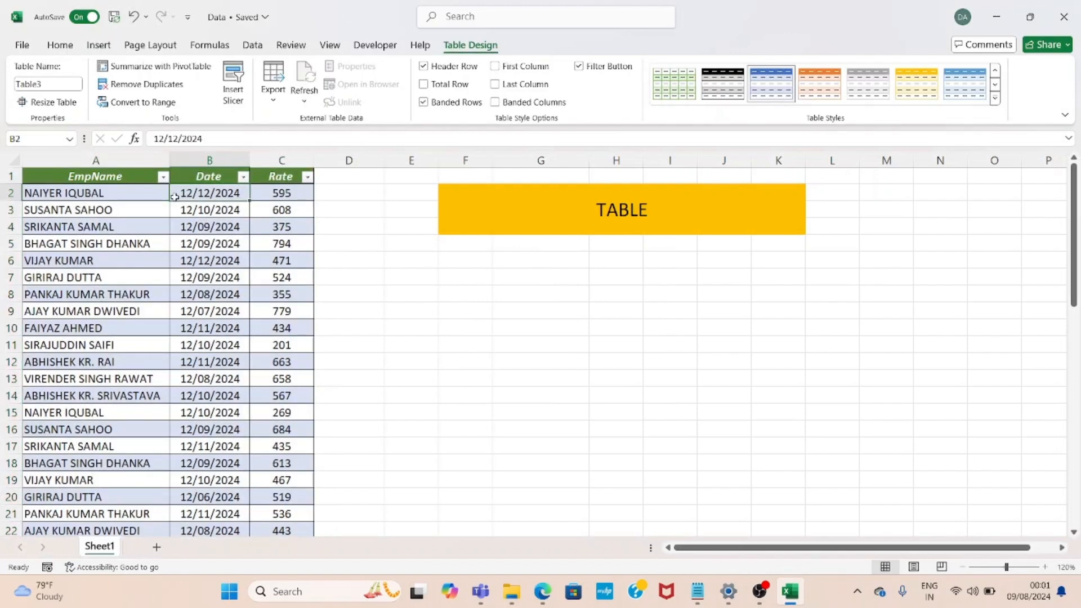
pyautogui.press('Up')
pyautogui.press('Down')
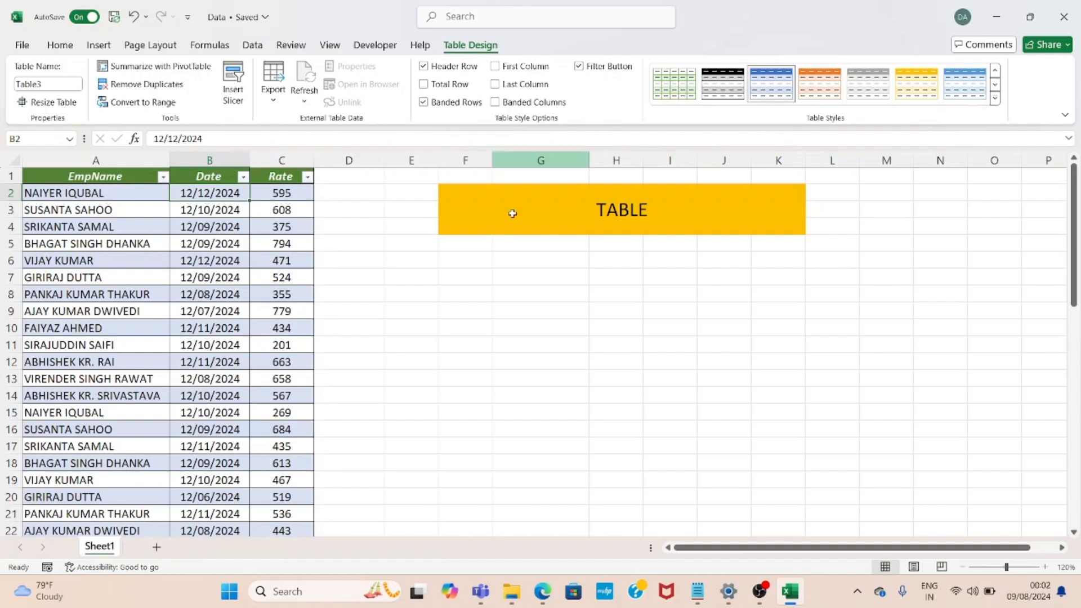
# Enter the heading Table Style Option in cell G6
pyautogui.click(512, 257)
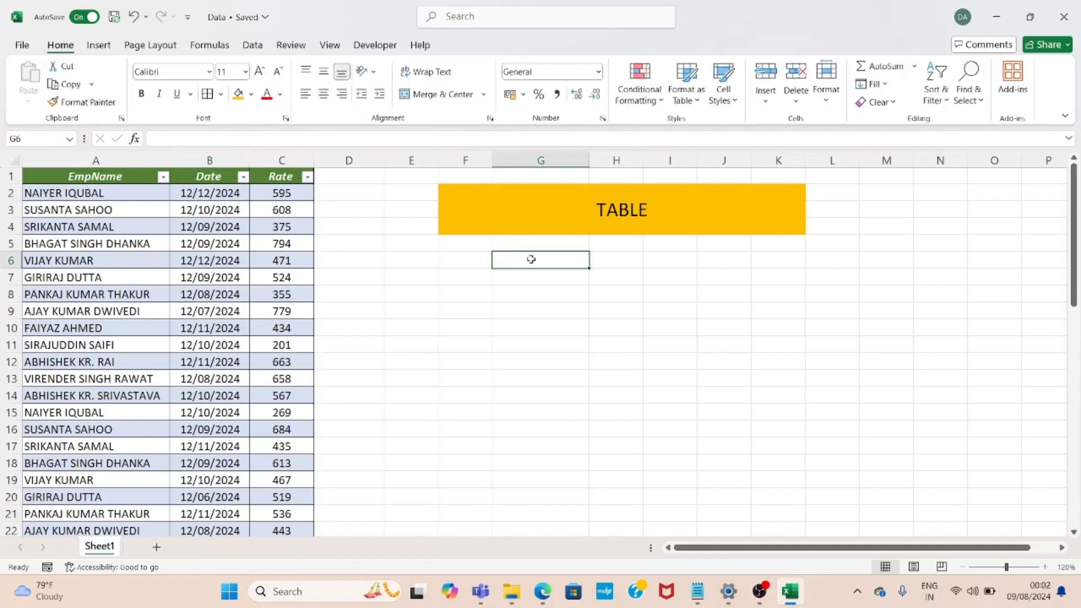
pyautogui.write('Table Style S')
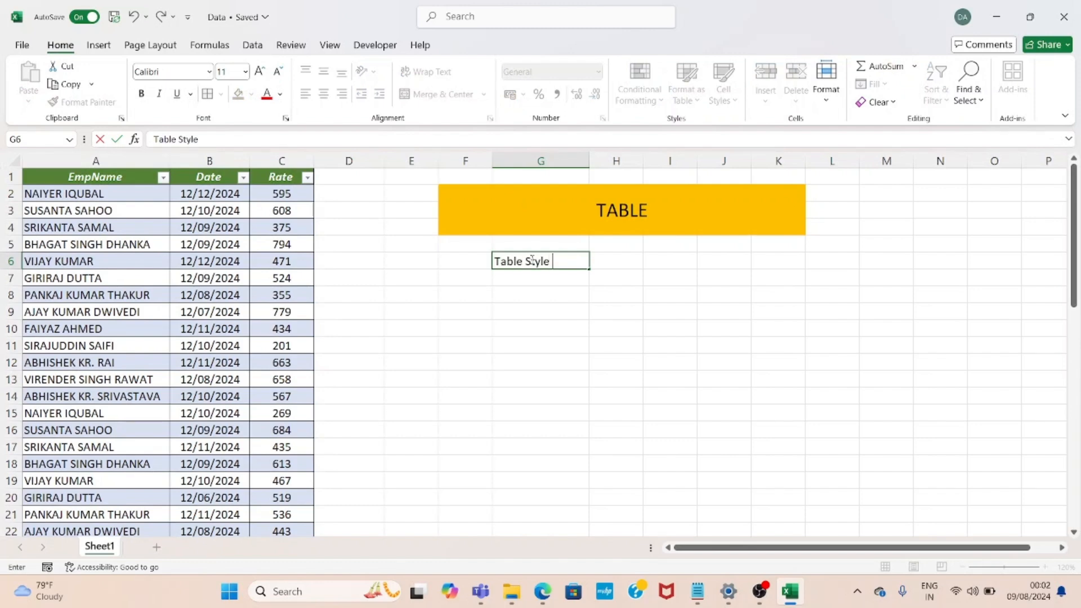
pyautogui.press('BackSpace')
pyautogui.write('Option')
pyautogui.press('Return')
pyautogui.click(532, 260)
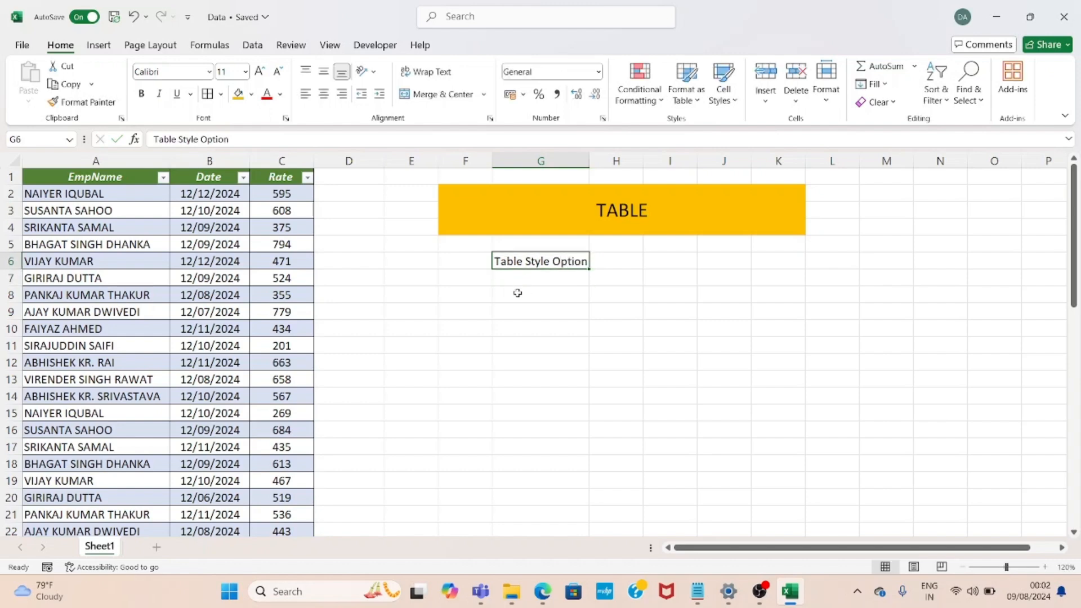
# Number the first list entry 1 in cell F7
pyautogui.click(479, 281)
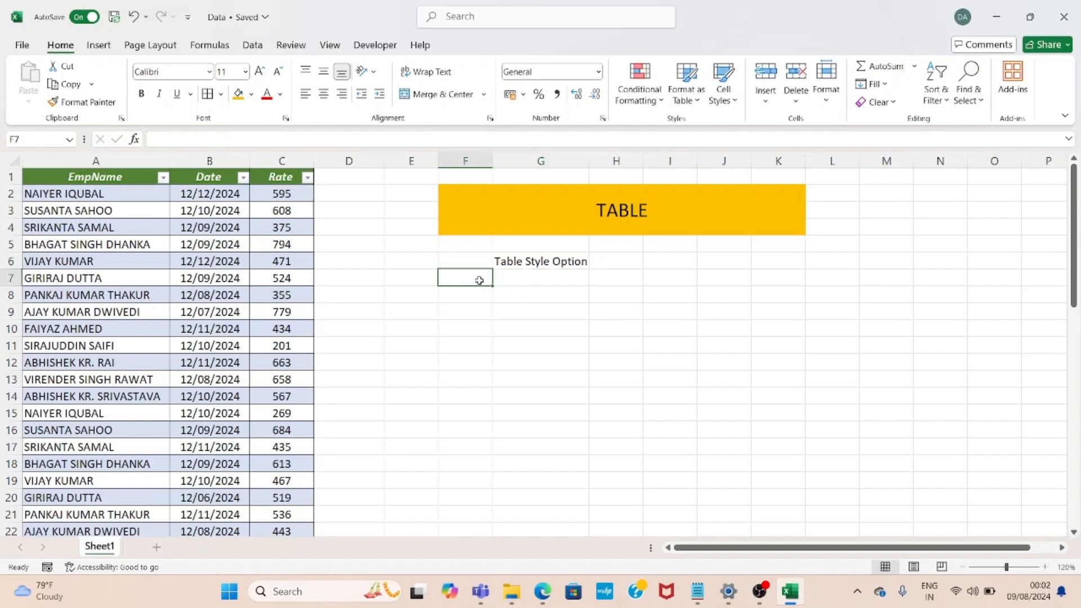
pyautogui.write('1')
pyautogui.press('Return')
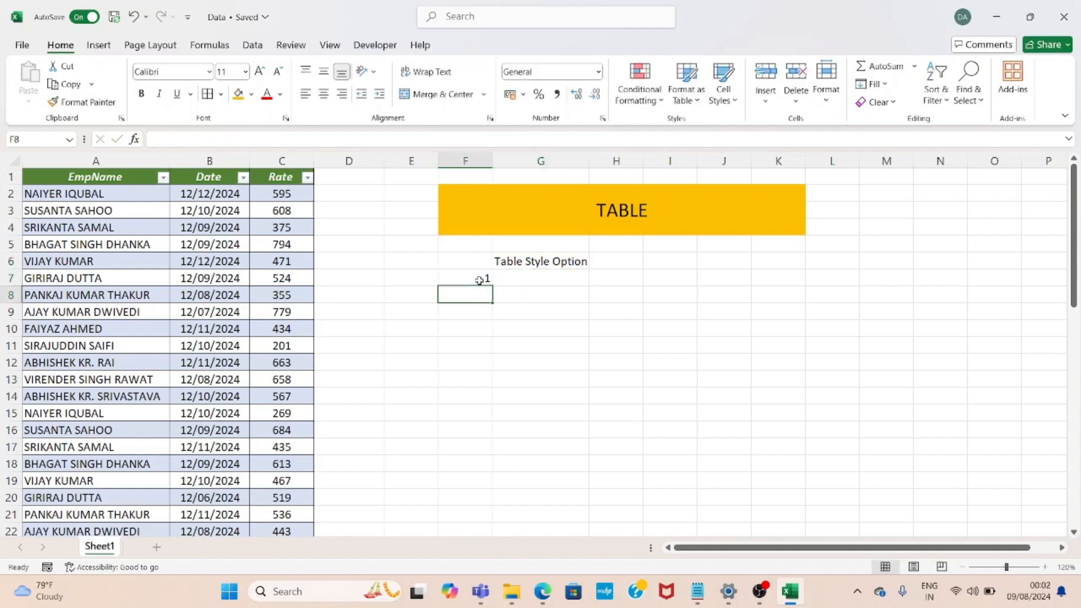
pyautogui.press('Up')
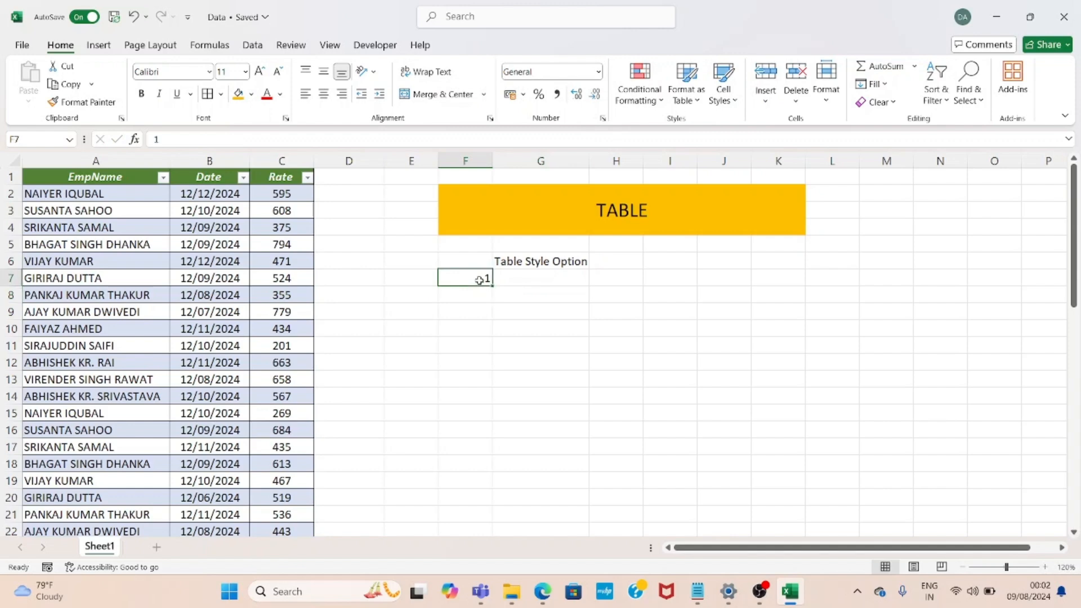
pyautogui.press('Right')
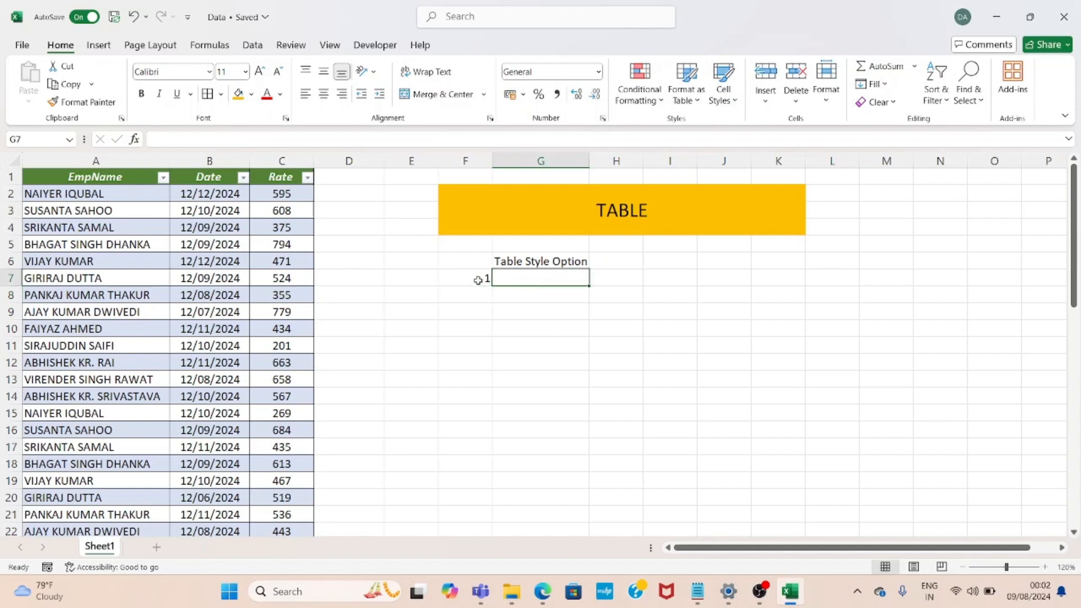
# Review the table's style options, then label entry 1 as Filter Button in cell G7
pyautogui.click(294, 277)
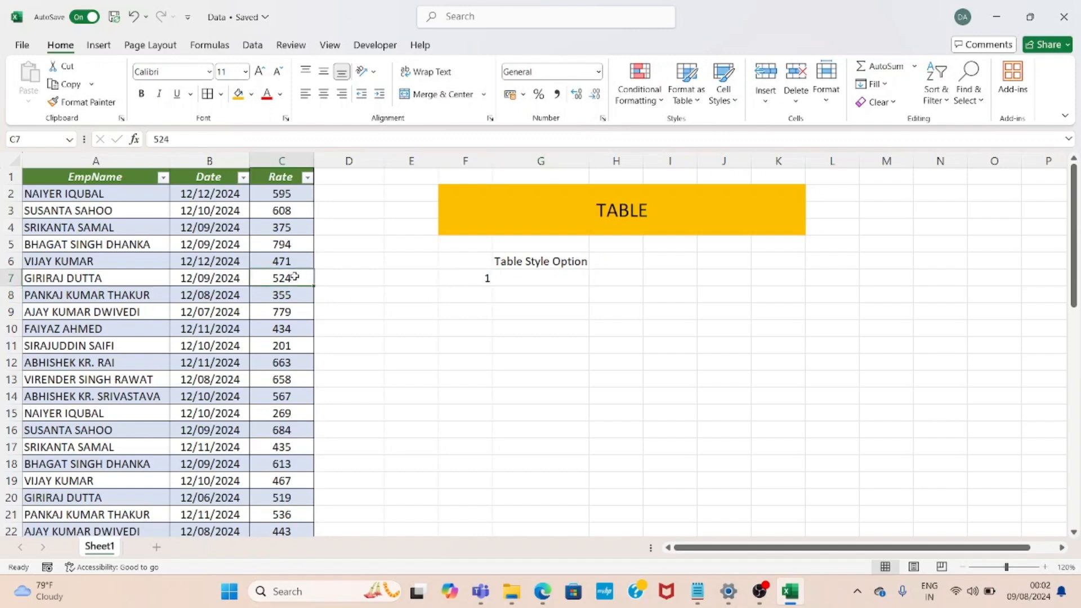
pyautogui.click(482, 57)
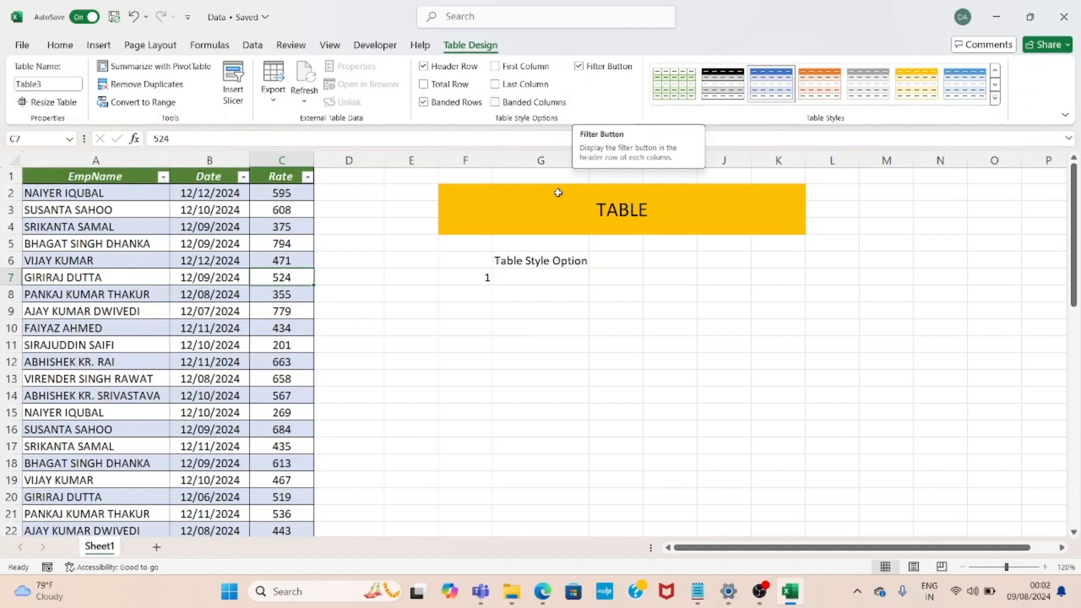
pyautogui.click(525, 277)
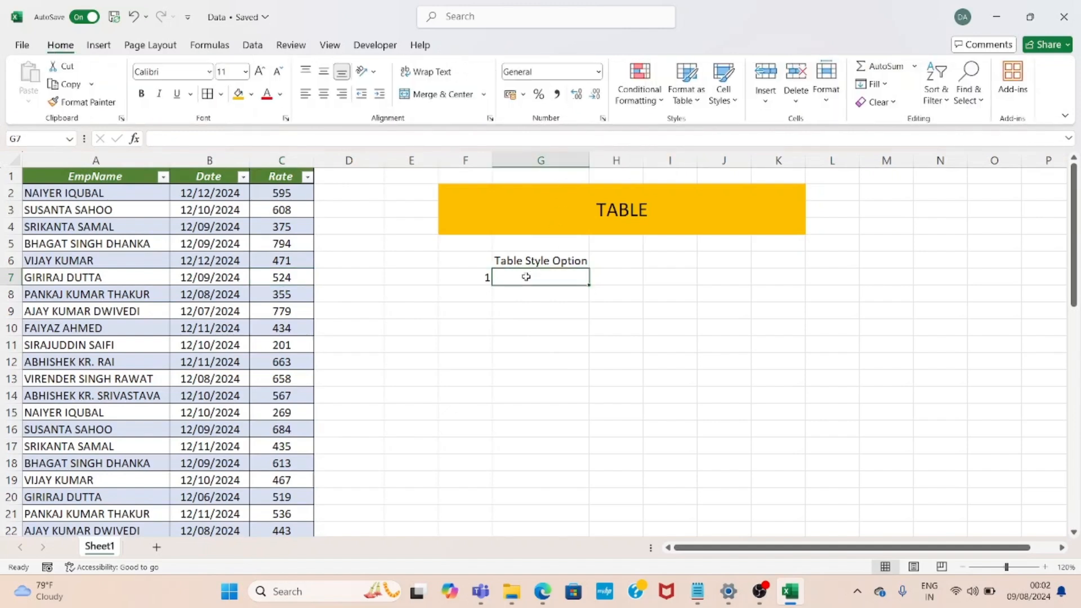
pyautogui.write('F')
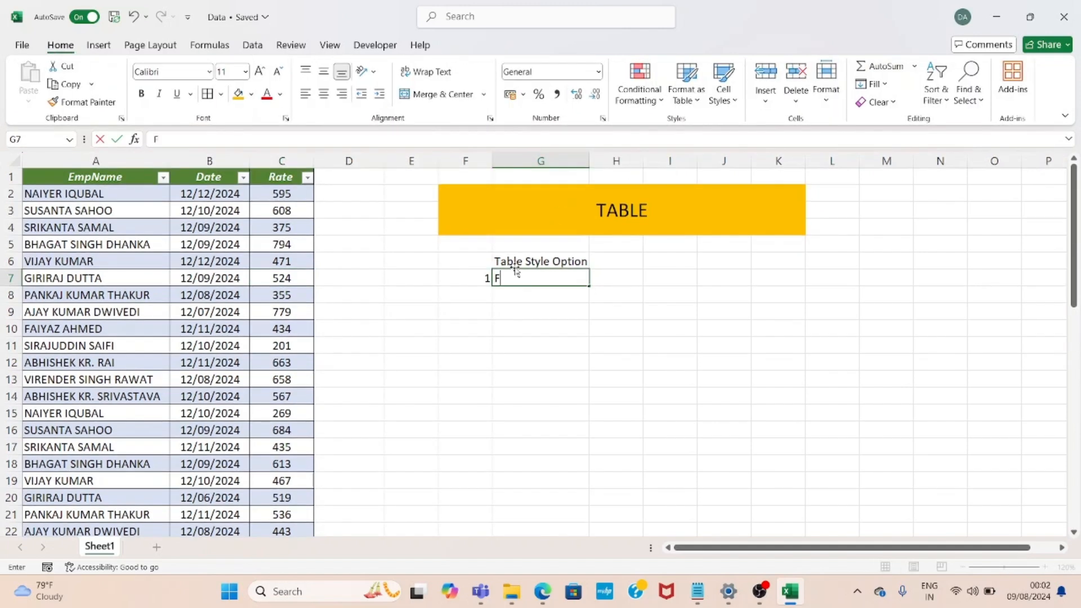
pyautogui.write('ilter Button')
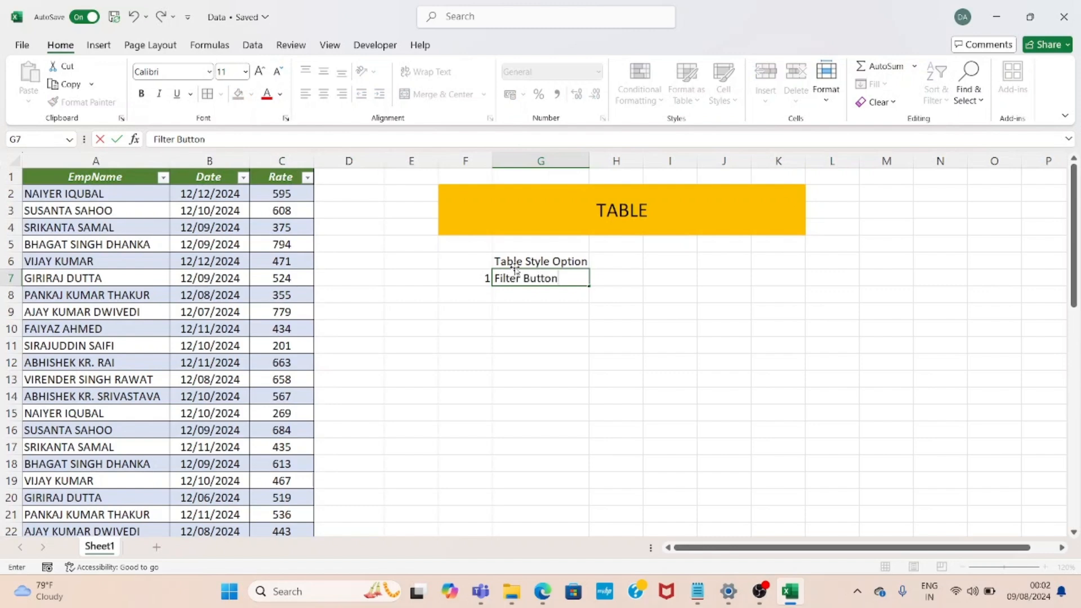
pyautogui.press('Return')
# Add entry 2 labelled First Column in cells F8 and G8
pyautogui.press('Left')
pyautogui.write('2')
pyautogui.press('Right')
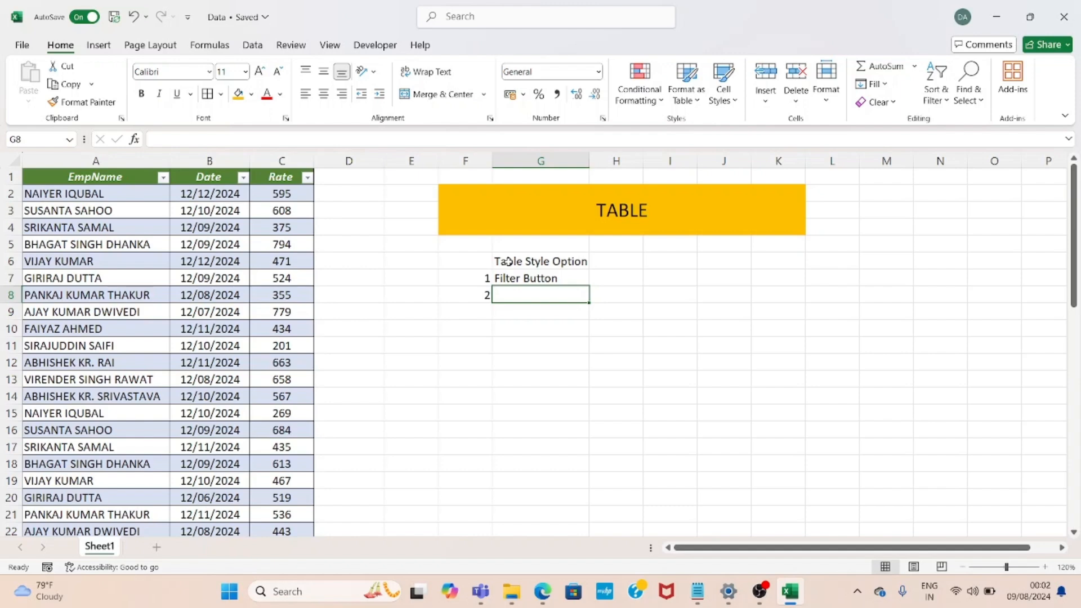
pyautogui.write('Fir')
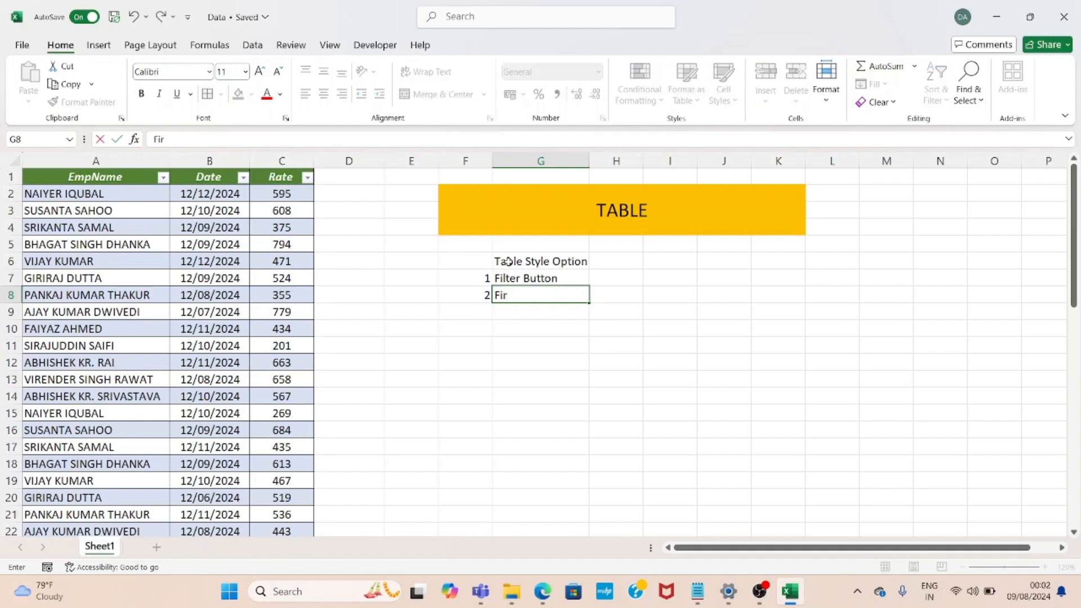
pyautogui.write('st Column')
pyautogui.press('Return')
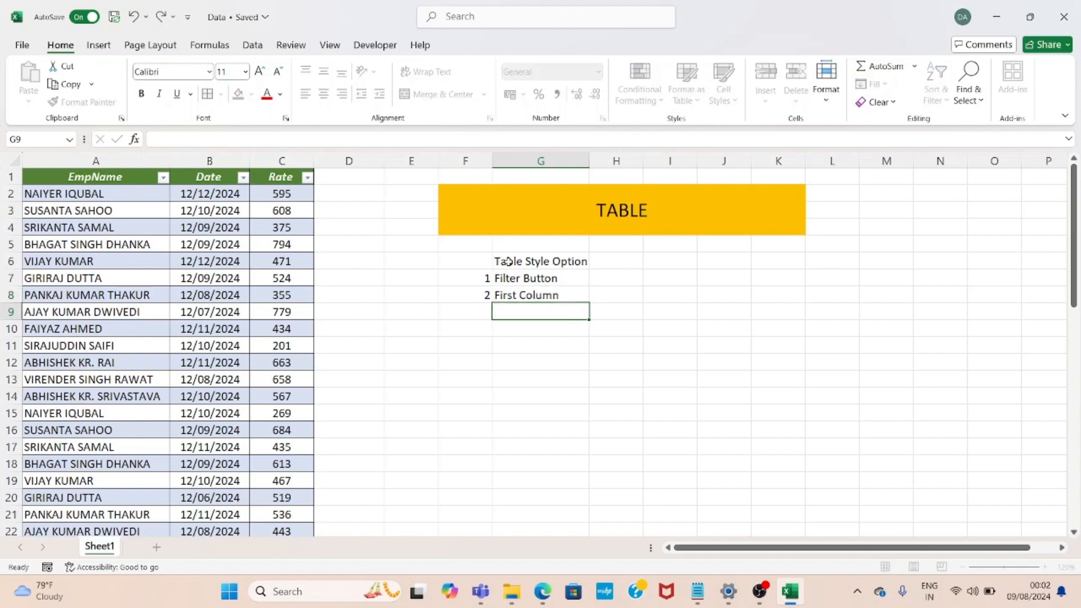
# Add entry 3 labelled Last column in cells F9 and G9
pyautogui.press('Left')
pyautogui.write('3')
pyautogui.press('Right')
pyautogui.write('Last column')
pyautogui.press('Return')
pyautogui.press('Up')
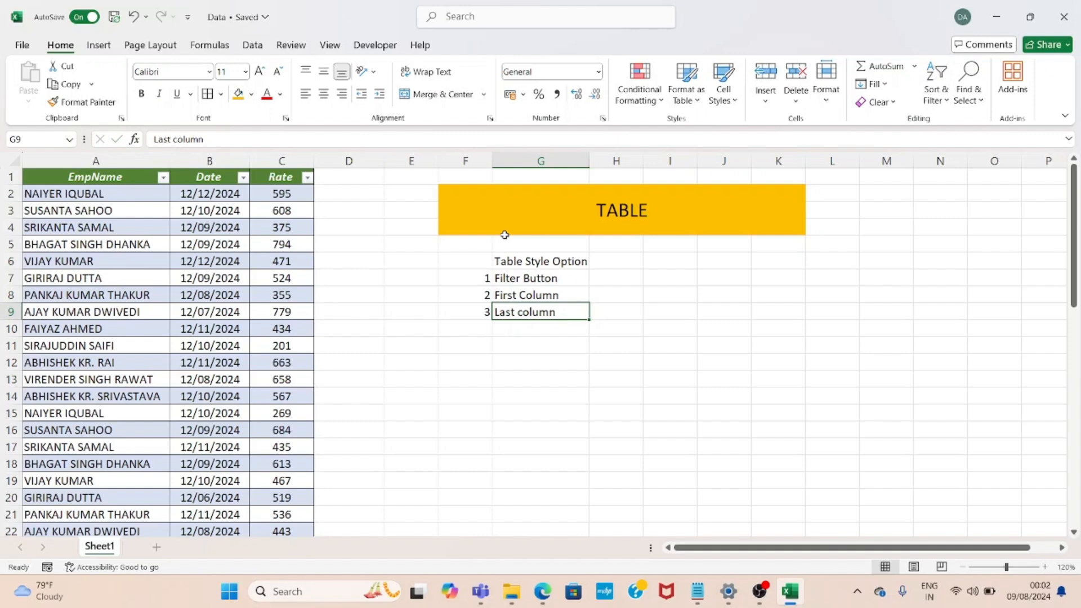
# Capitalize the C in cell G9 so it reads Last Column
pyautogui.press('F2')
pyautogui.press('Left')
pyautogui.press('Left')
pyautogui.press('Left')
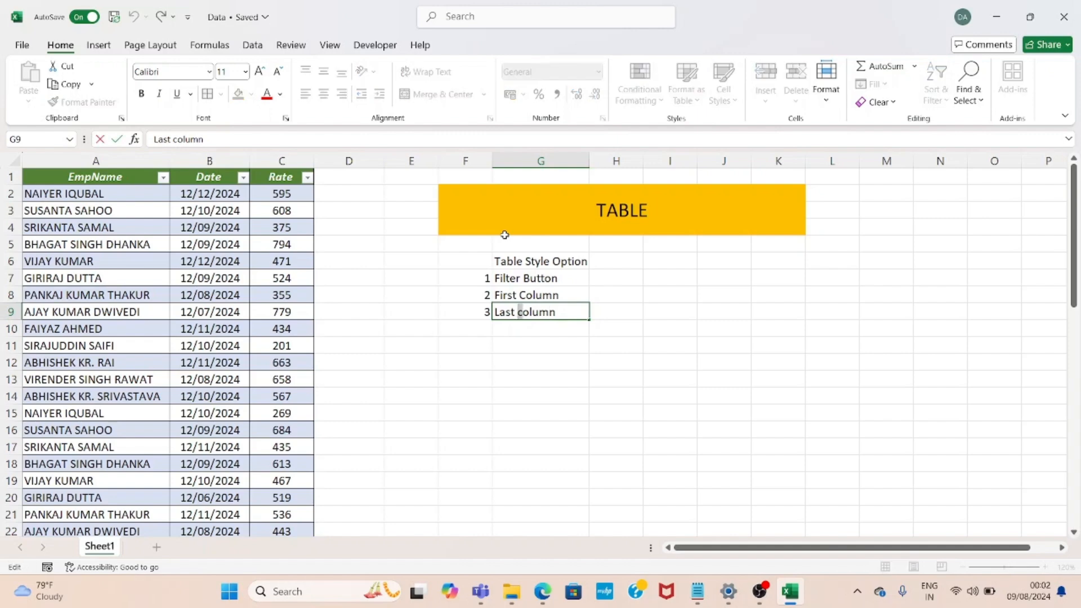
pyautogui.press('BackSpace')
pyautogui.write('C')
pyautogui.press('Return')
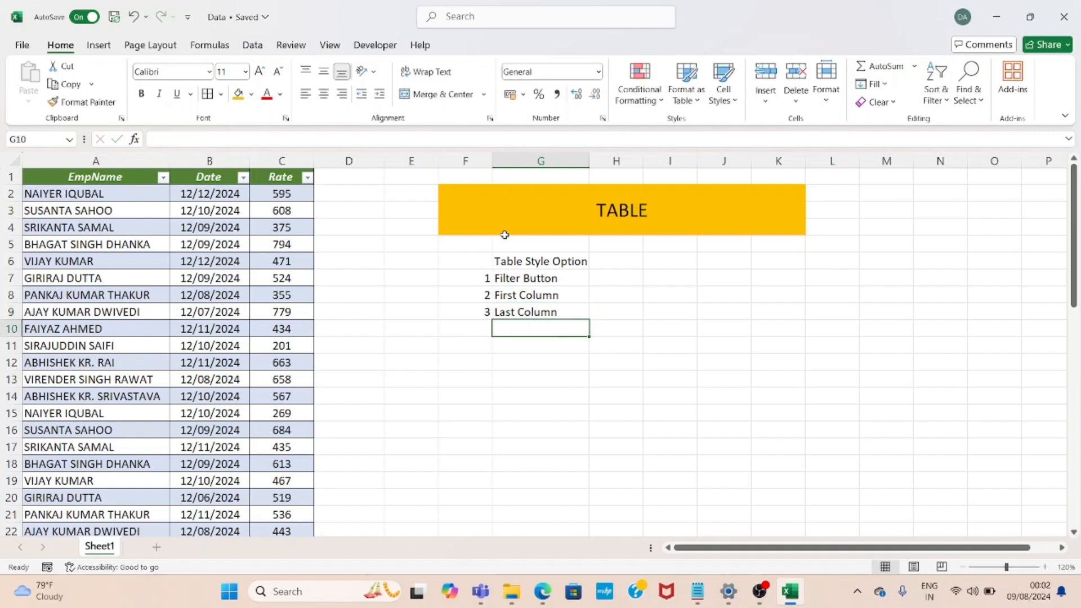
# Review the table's style options again and number the next entry 4 in cell F10
pyautogui.press('Left')
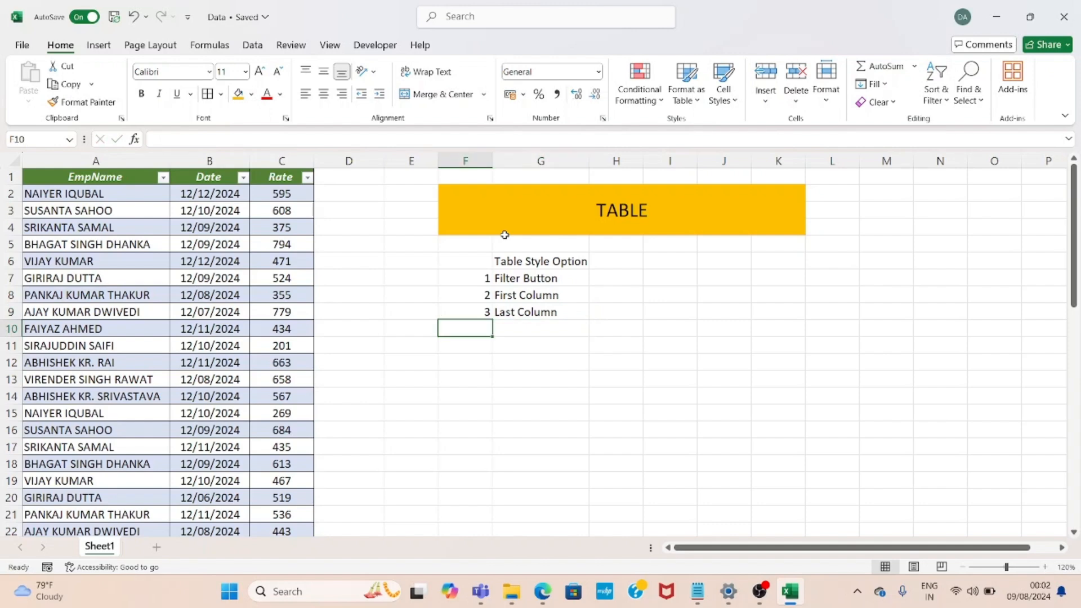
pyautogui.click(304, 242)
pyautogui.click(486, 46)
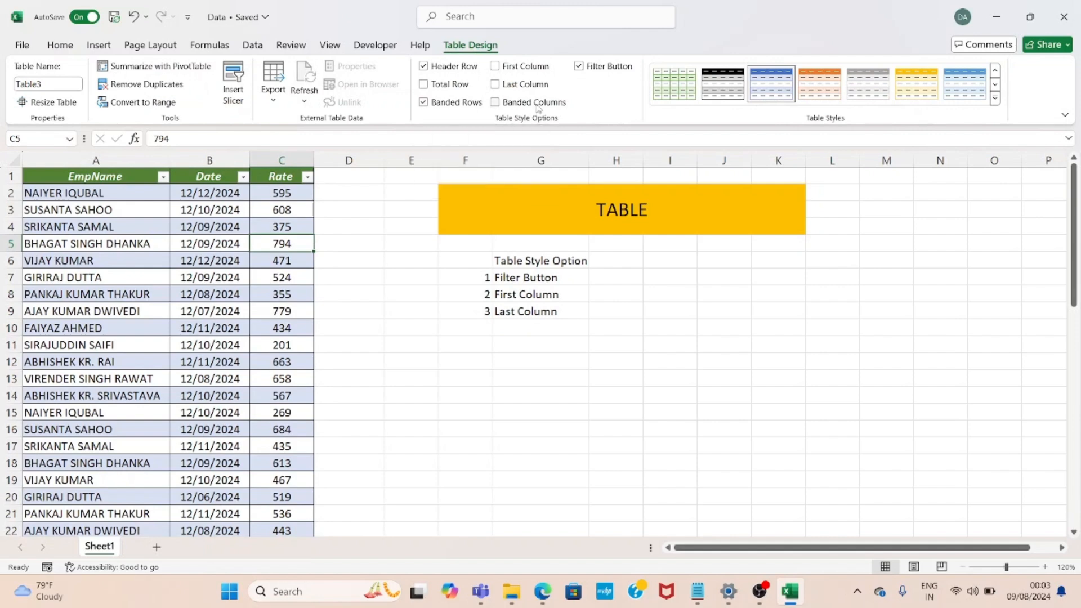
pyautogui.click(467, 328)
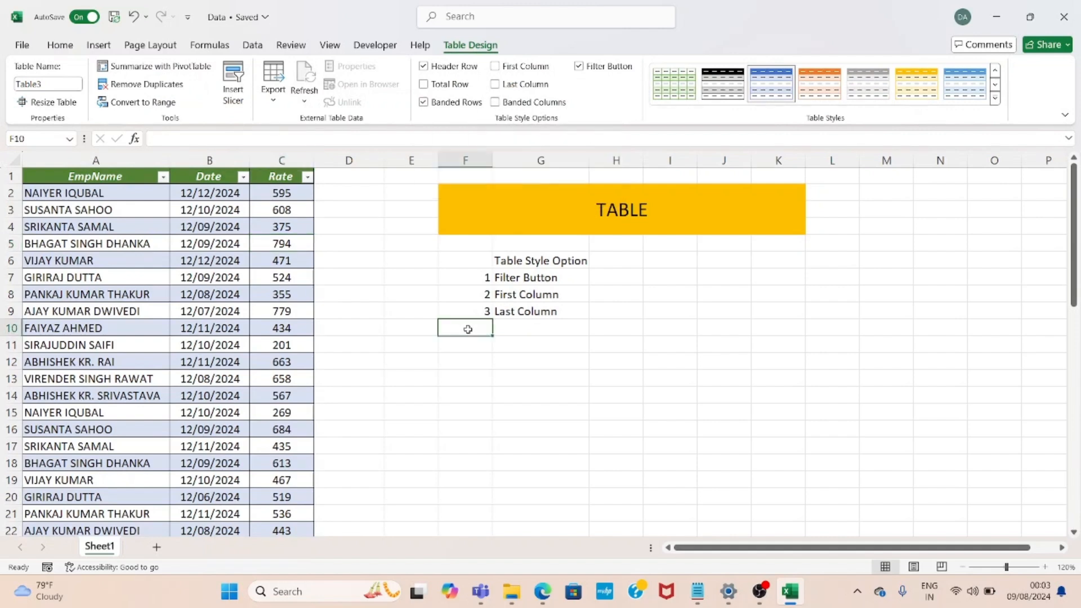
pyautogui.write('4')
pyautogui.press('Return')
pyautogui.press('Up')
pyautogui.press('Right')
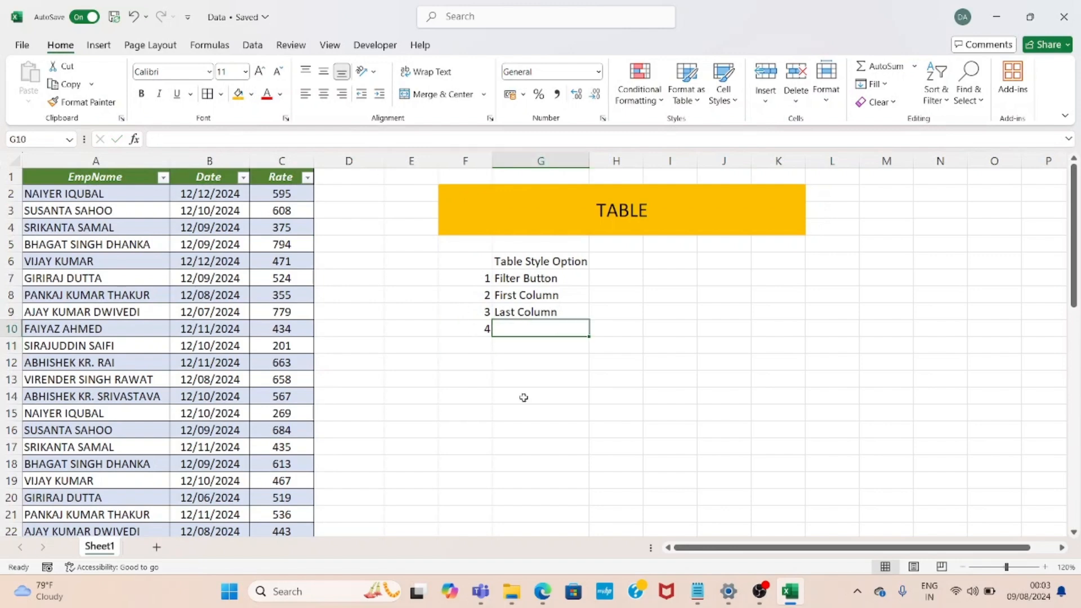
# Label entry 4 Banded Rows in cell G10 and number the next entry 5 in F11
pyautogui.write('Banded Rows')
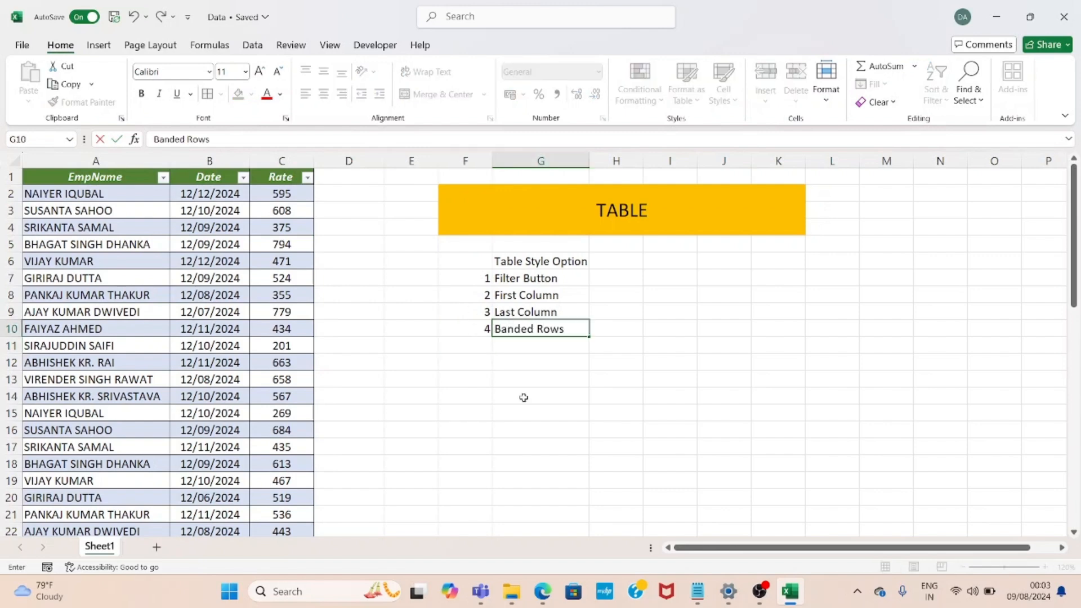
pyautogui.press('Return')
pyautogui.write('5')
pyautogui.press('Right')
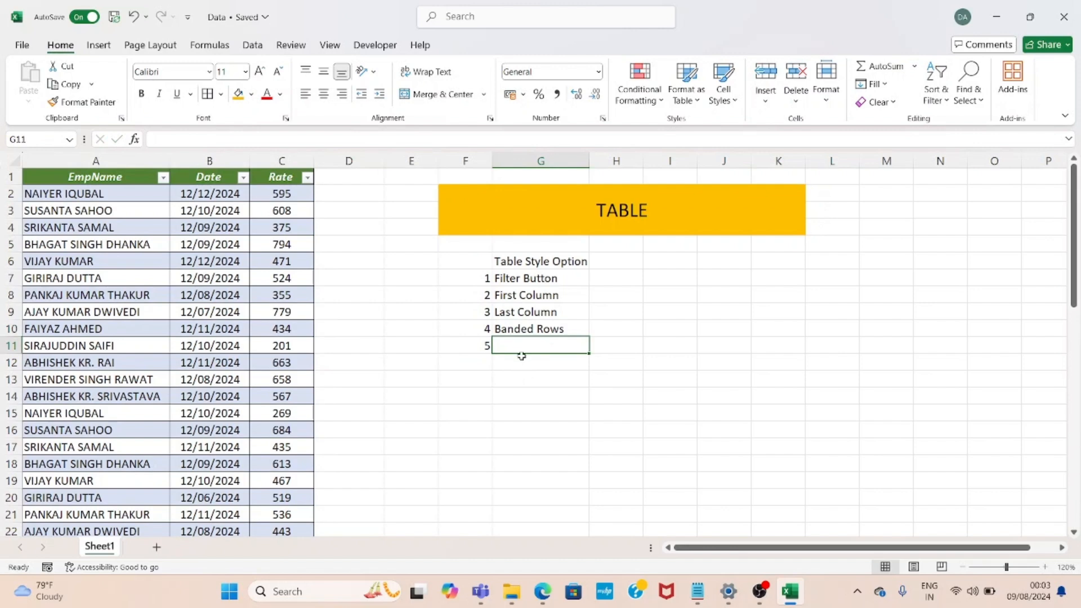
# Label entry 5 Banded Column in cell G11 and number the next entry 6 in F12
pyautogui.write('Banded Column')
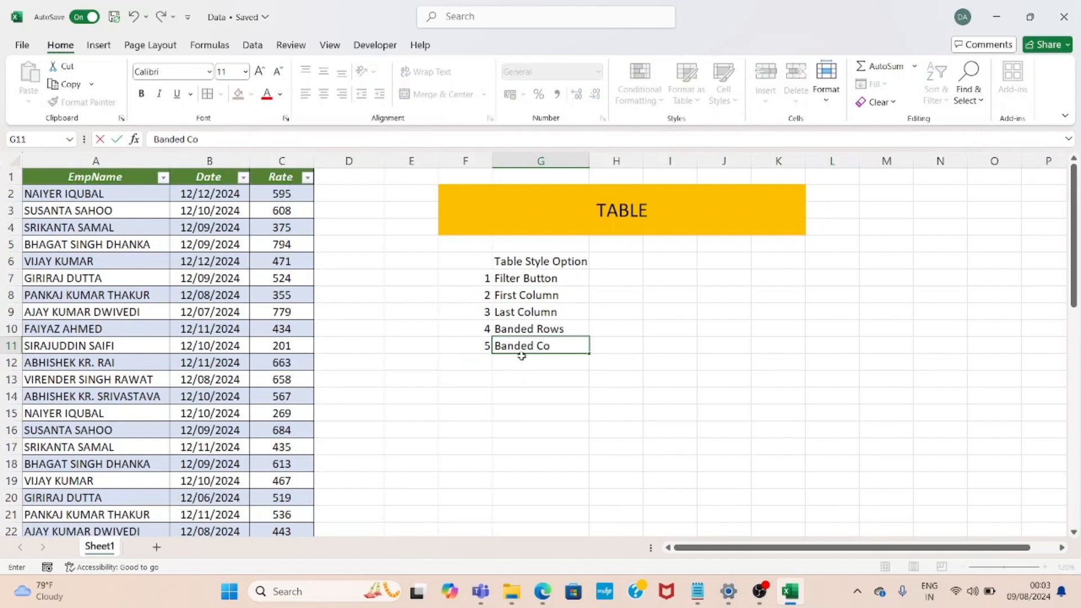
pyautogui.press('Return')
pyautogui.press('Left')
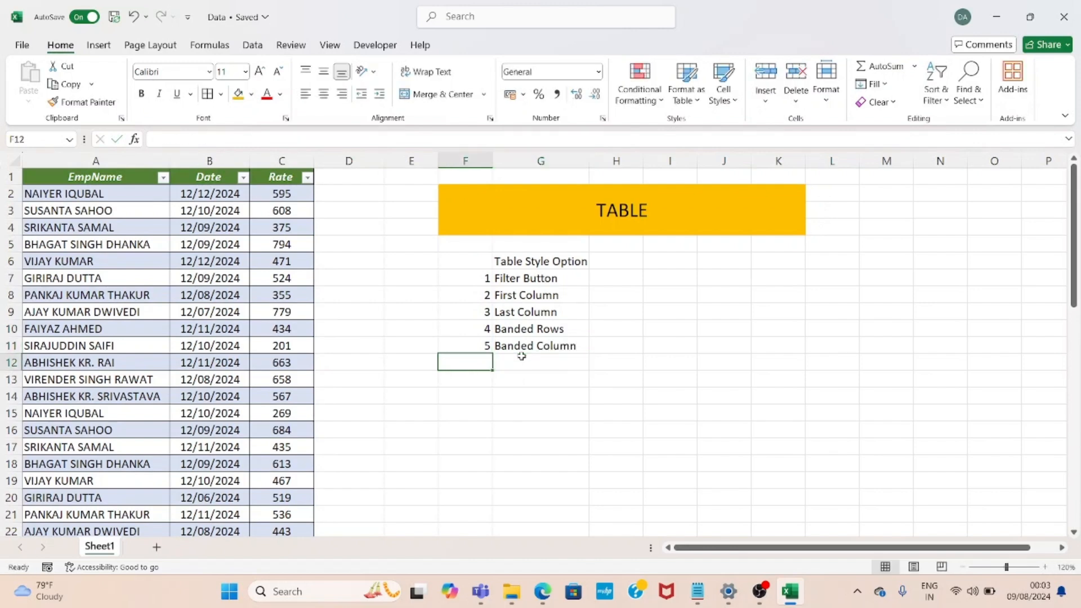
pyautogui.write('6')
pyautogui.press('Right')
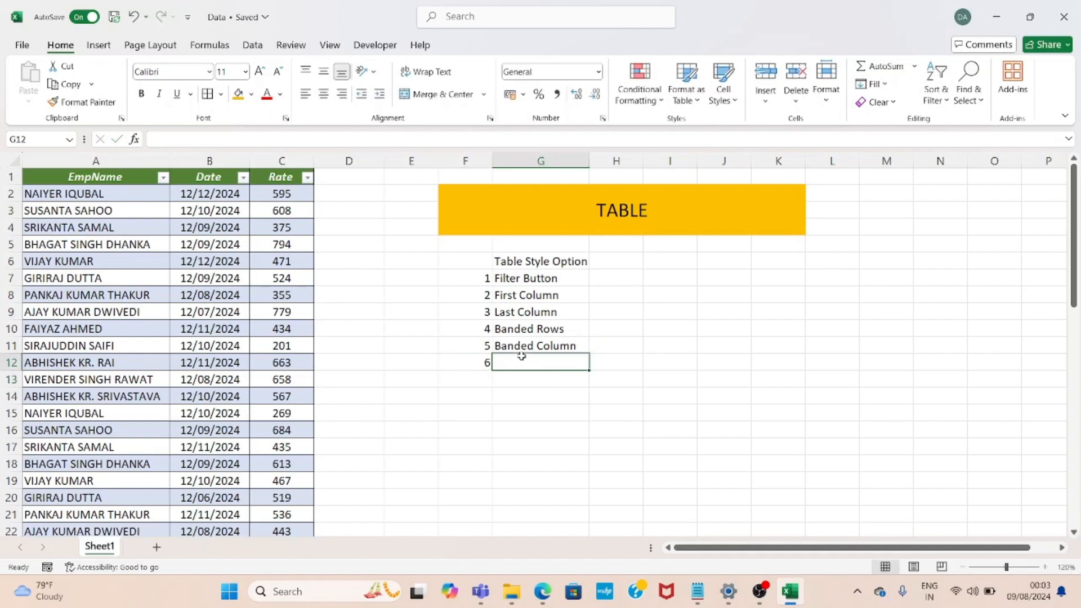
# Check the table's style options and label entry 6 Header Rows in cell G12
pyautogui.click(300, 272)
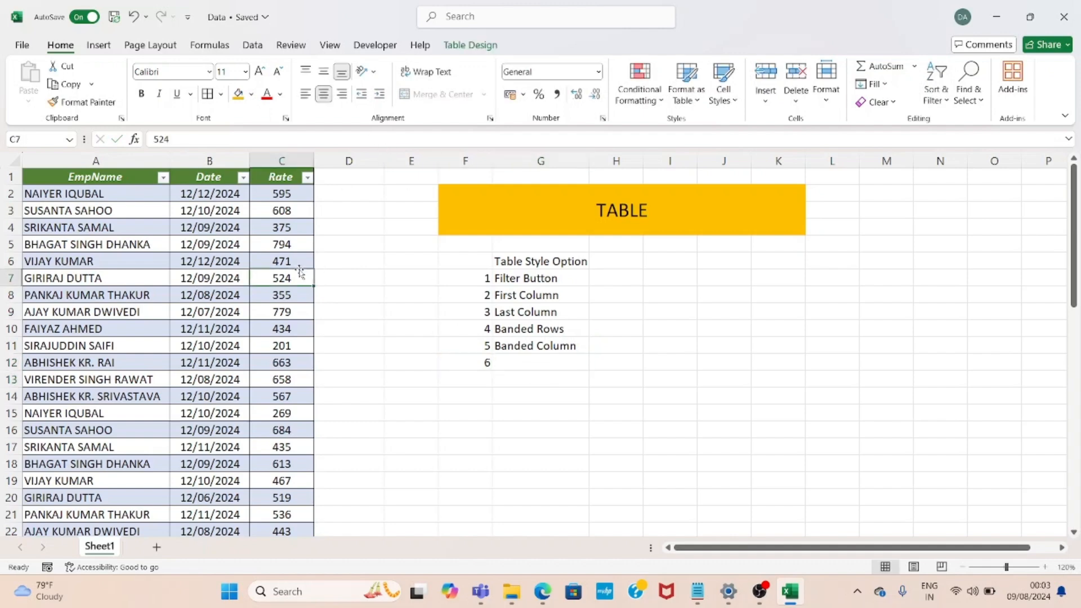
pyautogui.click(473, 48)
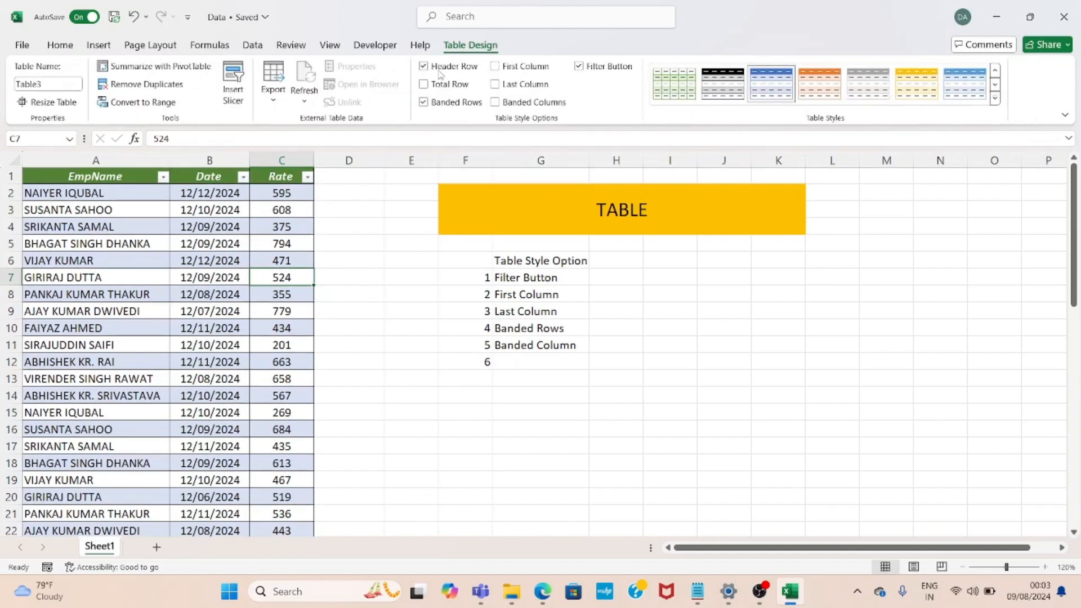
pyautogui.click(525, 355)
pyautogui.write('Hea')
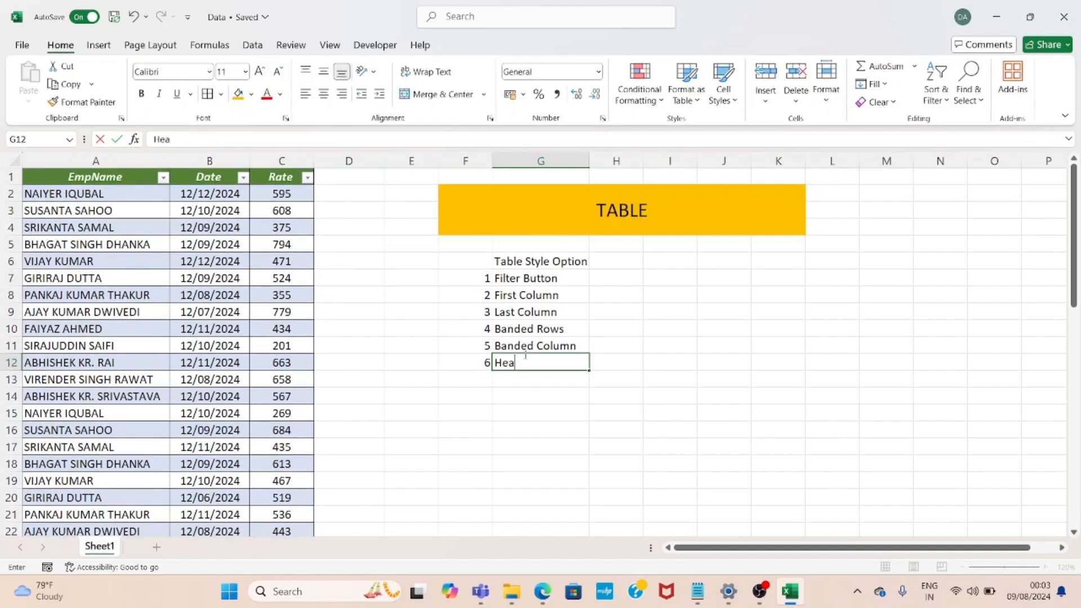
pyautogui.write('rd')
pyautogui.press('BackSpace')
pyautogui.press('BackSpace')
pyautogui.write('der Rows')
pyautogui.press('Return')
# Add entry 7 labelled Total Rows in cells F13 and G13
pyautogui.press('Left')
pyautogui.write('7')
pyautogui.press('Tab')
pyautogui.write('Total Rows')
pyautogui.press('Return')
# Select a cell inside the table and review its Table Design style options
pyautogui.press('Up')
pyautogui.press('Up')
pyautogui.press('Up')
pyautogui.press('Up')
pyautogui.press('Up')
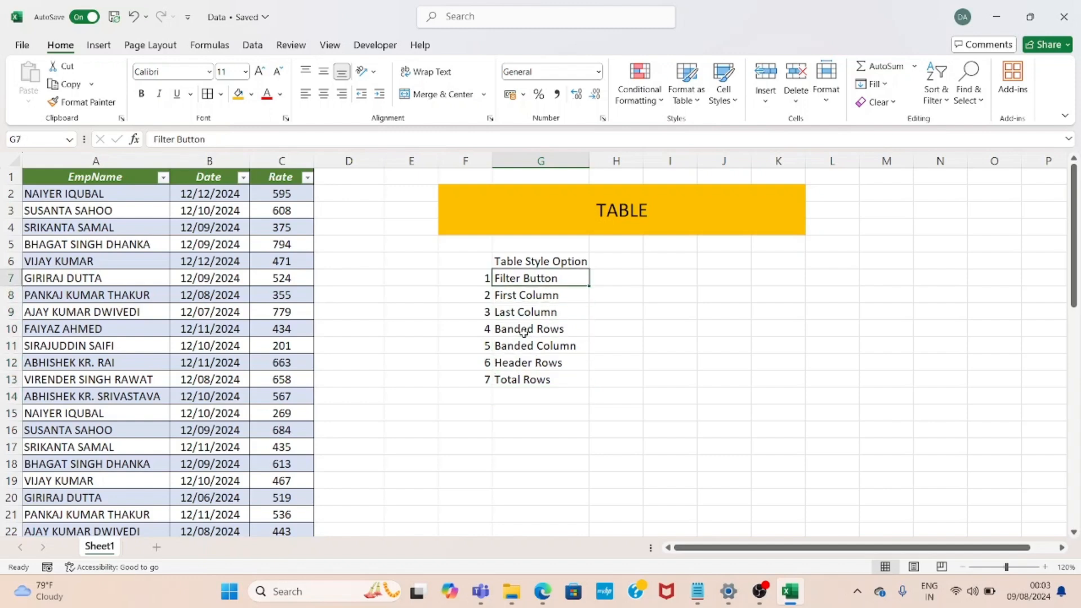
pyautogui.click(284, 235)
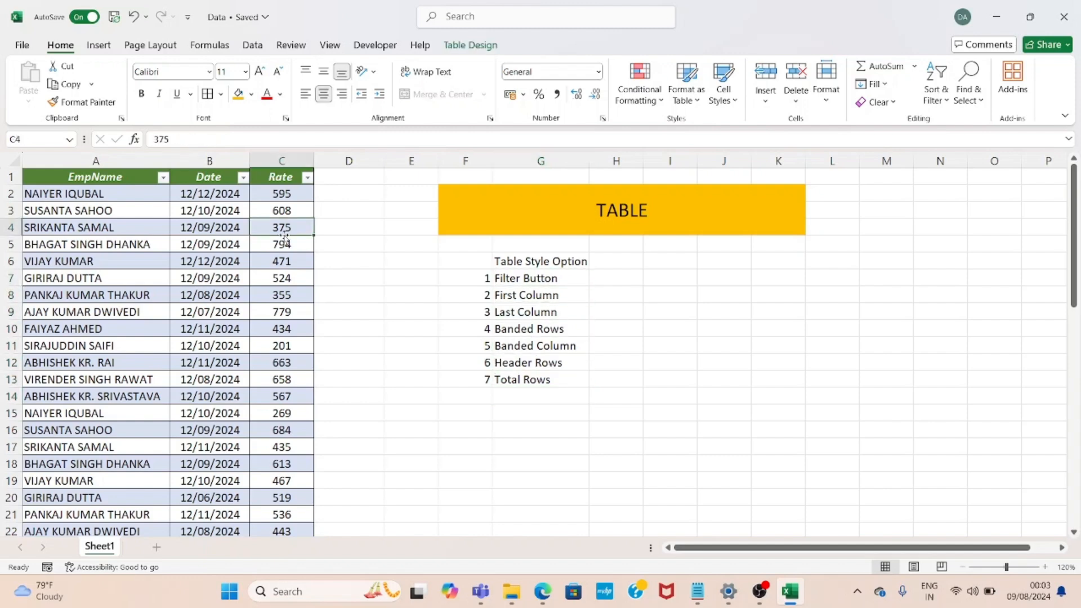
pyautogui.click(277, 211)
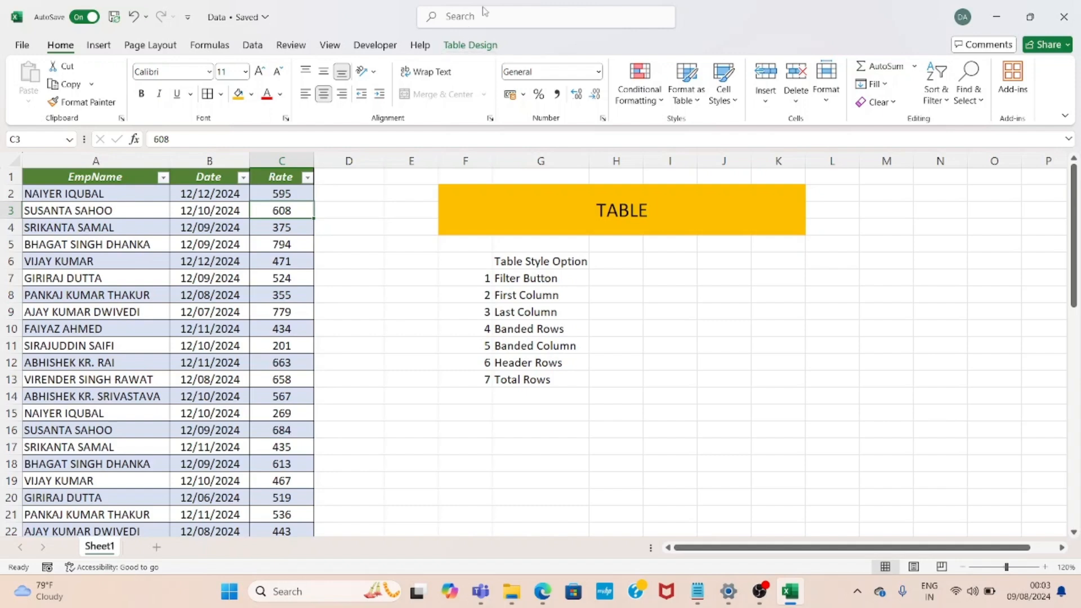
pyautogui.click(342, 193)
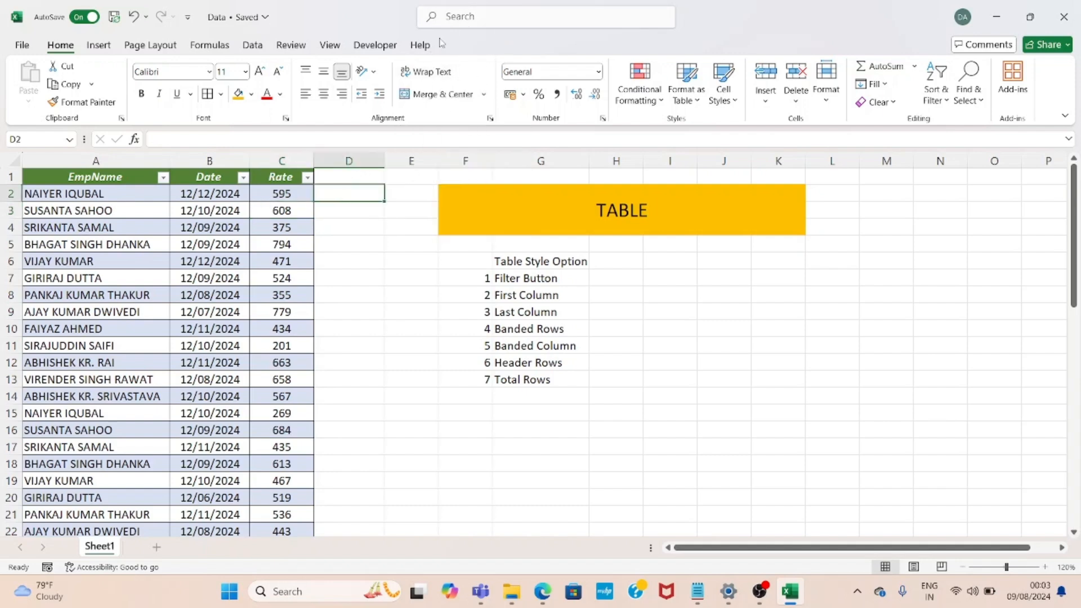
pyautogui.click(271, 212)
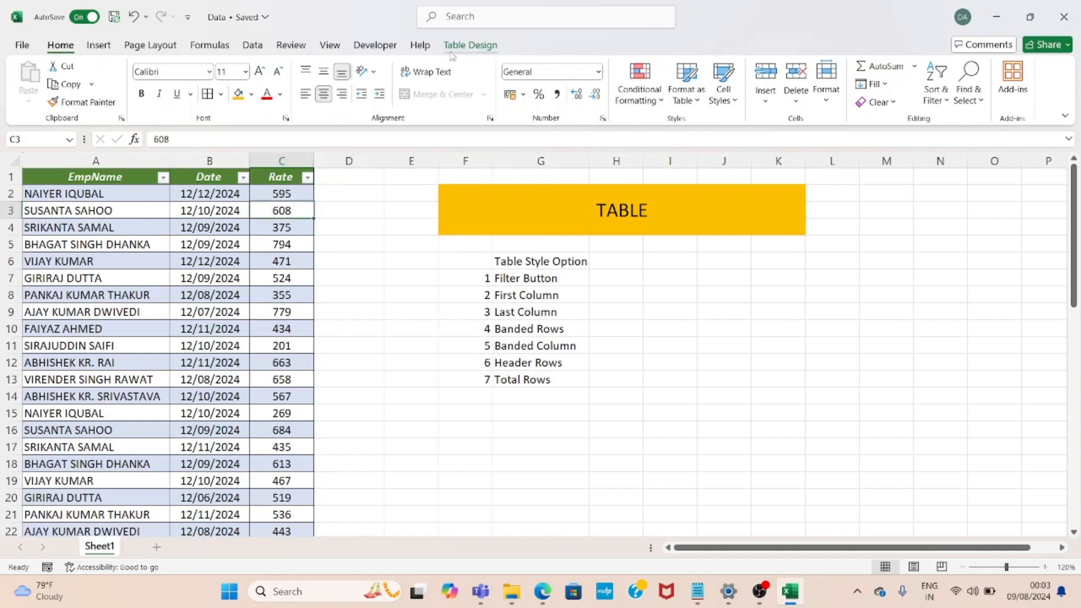
pyautogui.click(469, 45)
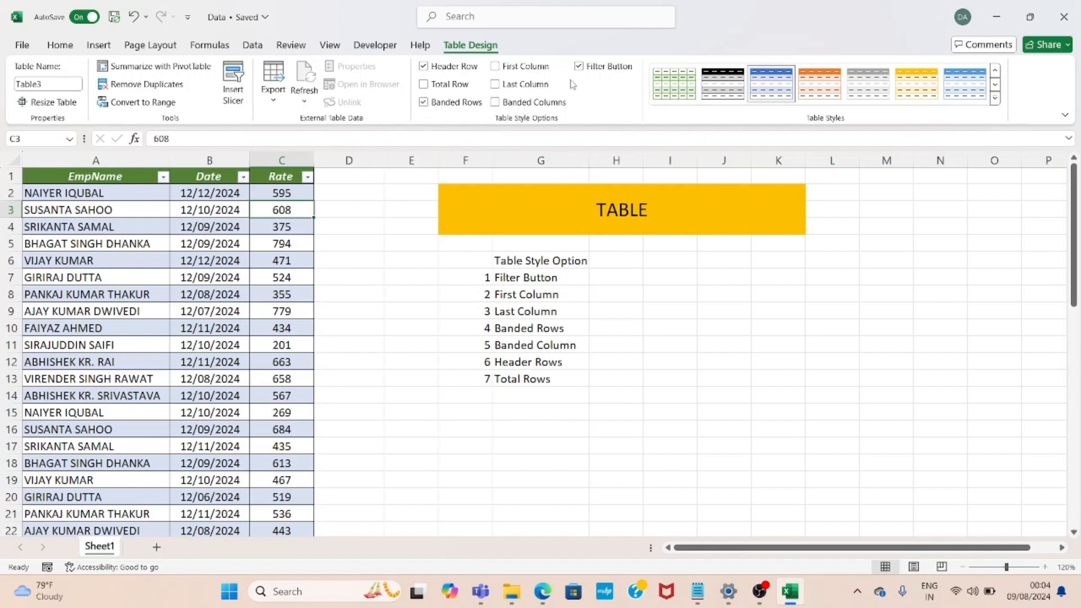
# Open each header's filter dropdown in turn, then turn off the table's Filter Button option
pyautogui.click(288, 192)
pyautogui.press('Up')
pyautogui.hotkey('alt', 'Down')
pyautogui.press('Escape')
pyautogui.press('Left')
pyautogui.hotkey('alt', 'Down')
pyautogui.press('Escape')
pyautogui.press('Left')
pyautogui.hotkey('alt', 'Down')
pyautogui.press('Escape')
pyautogui.press('Right')
pyautogui.press('Right')
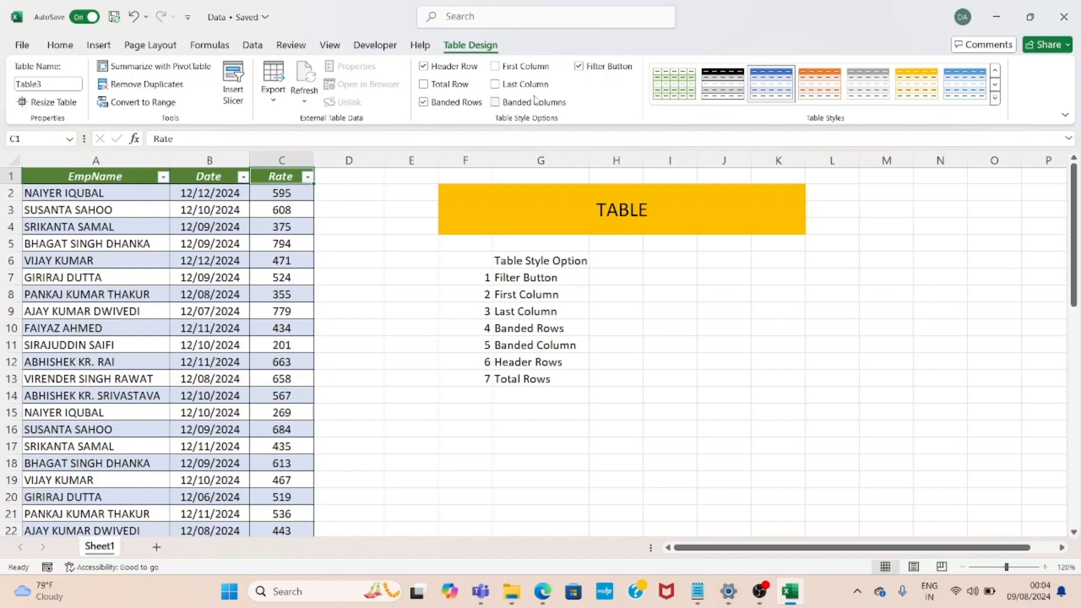
pyautogui.click(579, 66)
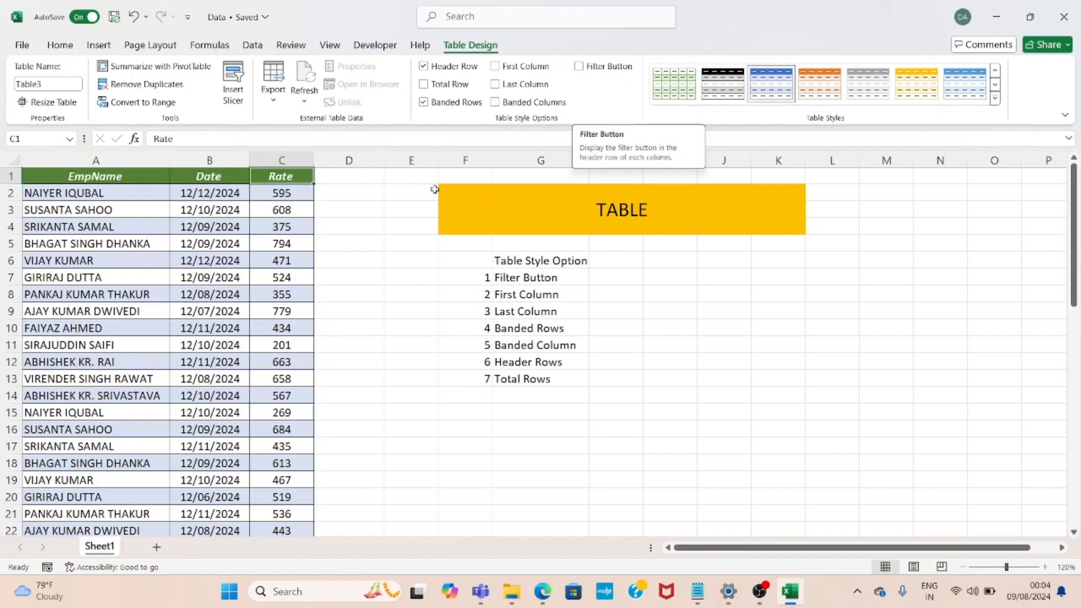
# Apply the None table style to the employee table
pyautogui.click(274, 232)
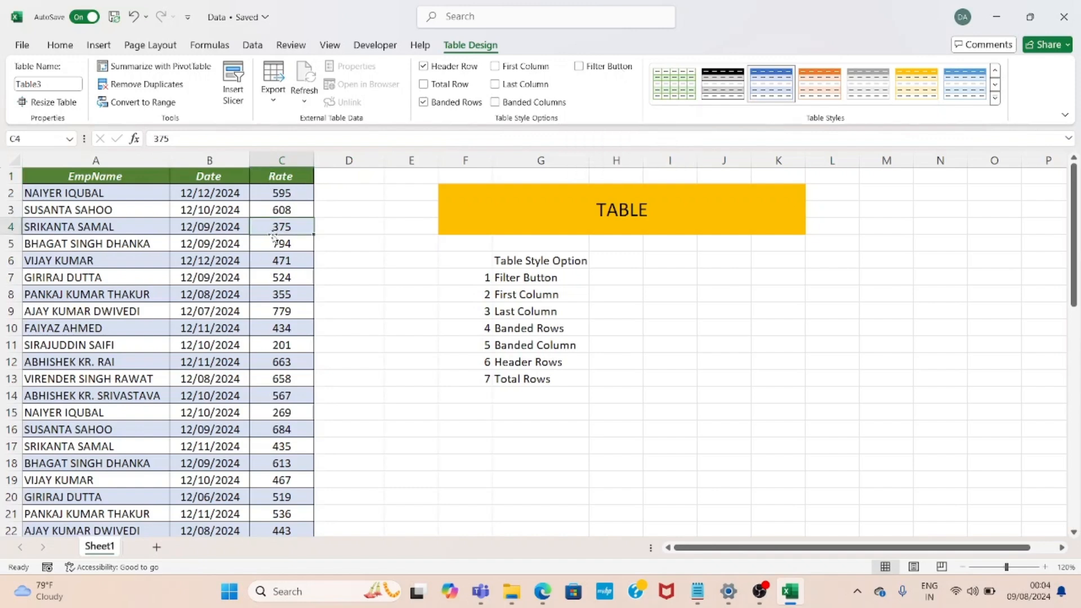
pyautogui.hotkey('ctrl', 'Up')
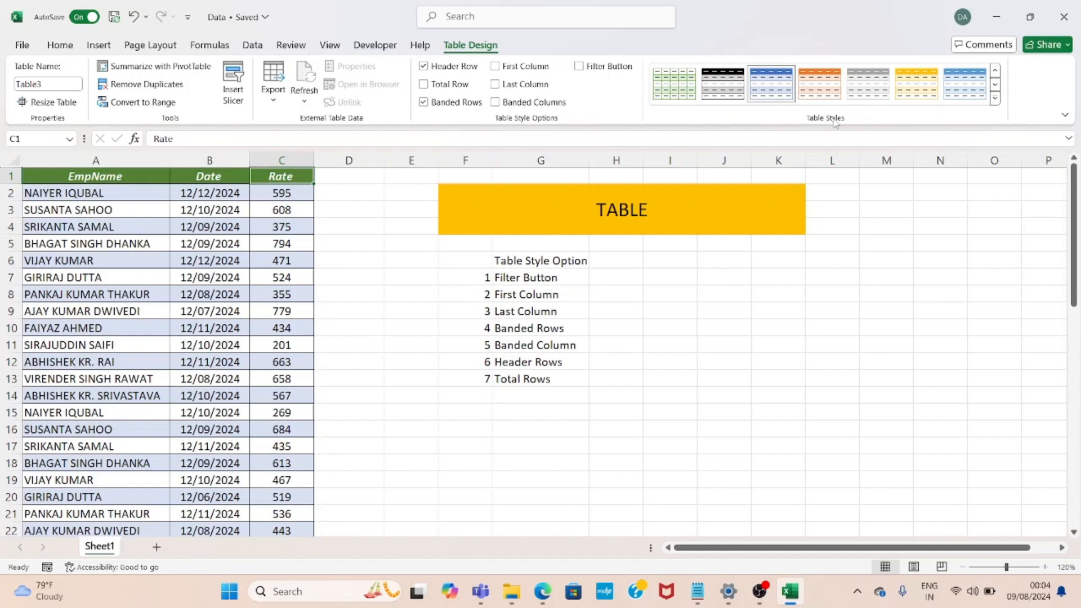
pyautogui.click(995, 99)
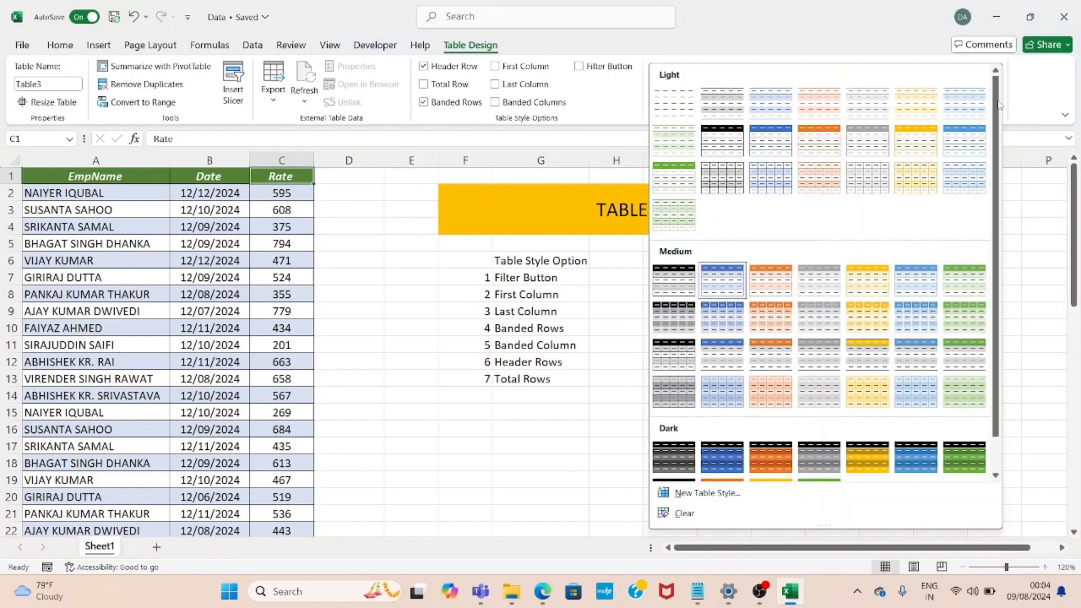
pyautogui.click(674, 107)
pyautogui.click(295, 257)
pyautogui.press('Up')
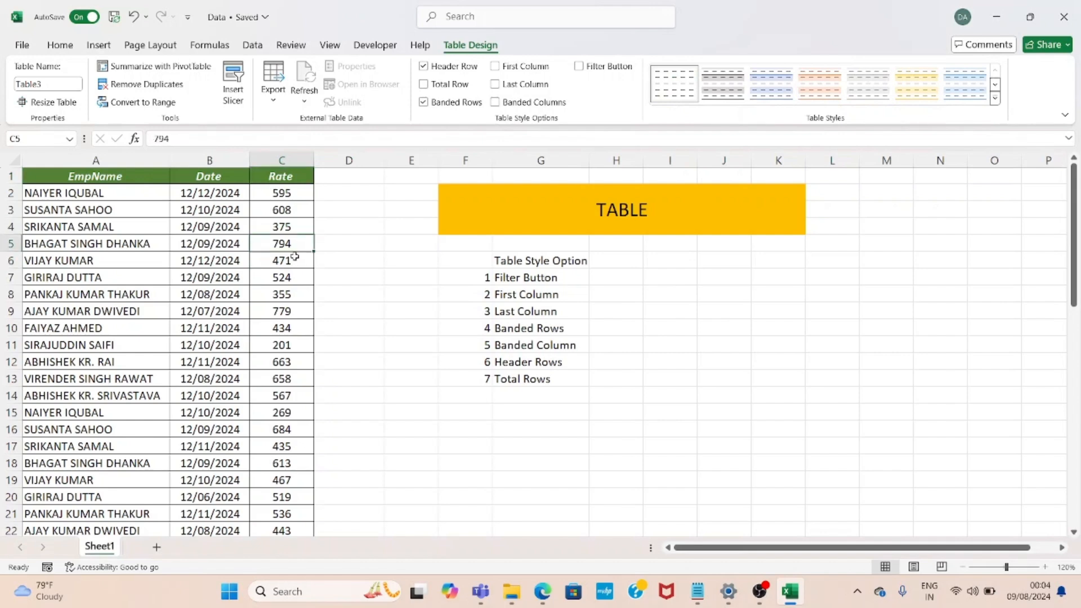
# Toggle the table's Filter Button option on and back off
pyautogui.press('Left')
pyautogui.press('Left')
pyautogui.press('Up')
pyautogui.press('Up')
pyautogui.press('Up')
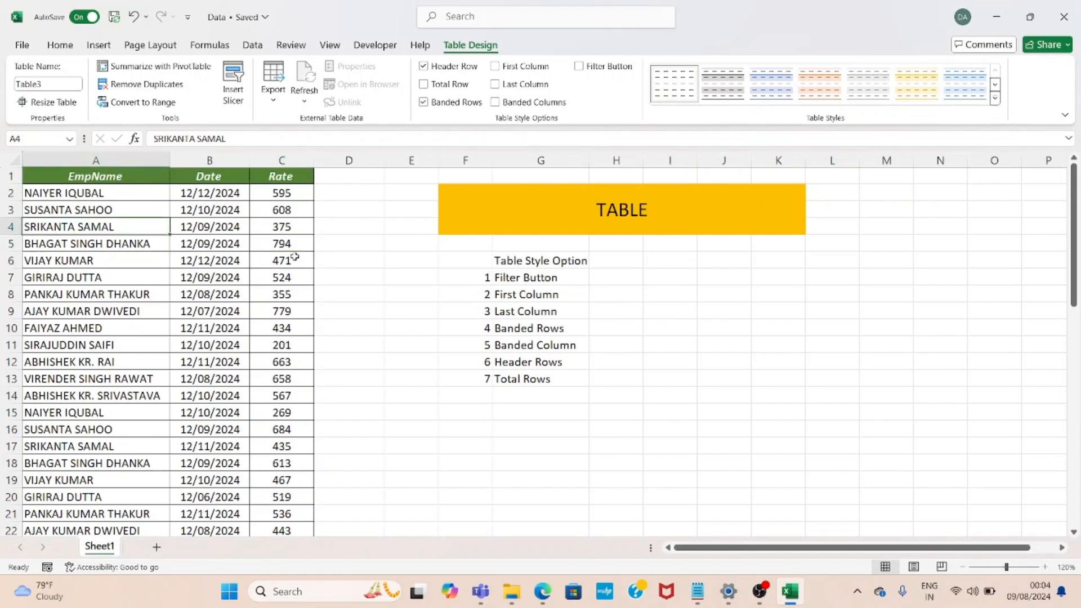
pyautogui.press('Up')
pyautogui.press('Right')
pyautogui.press('Right')
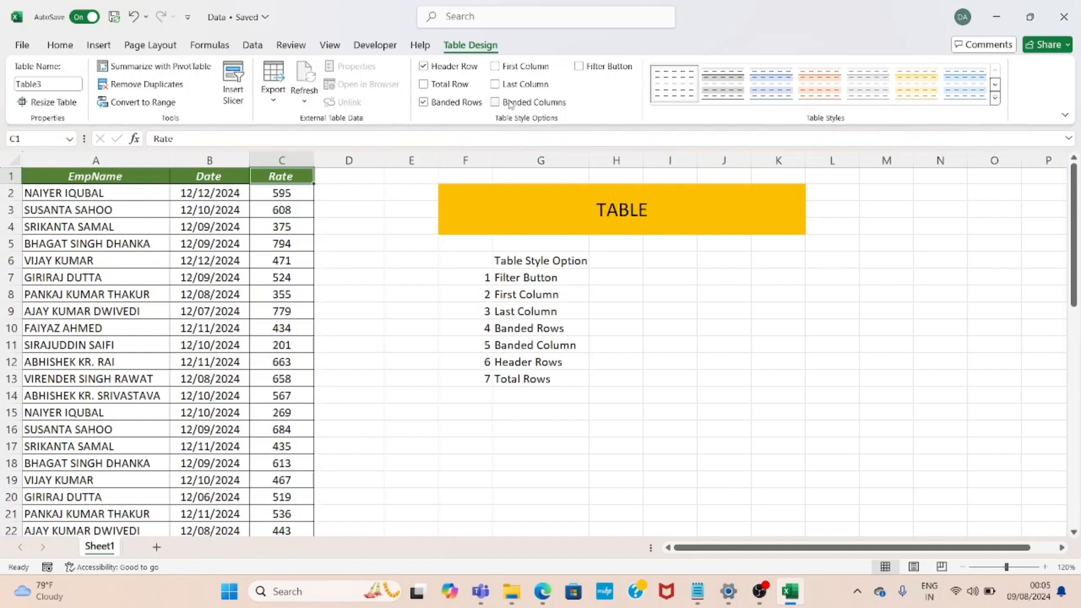
pyautogui.click(579, 67)
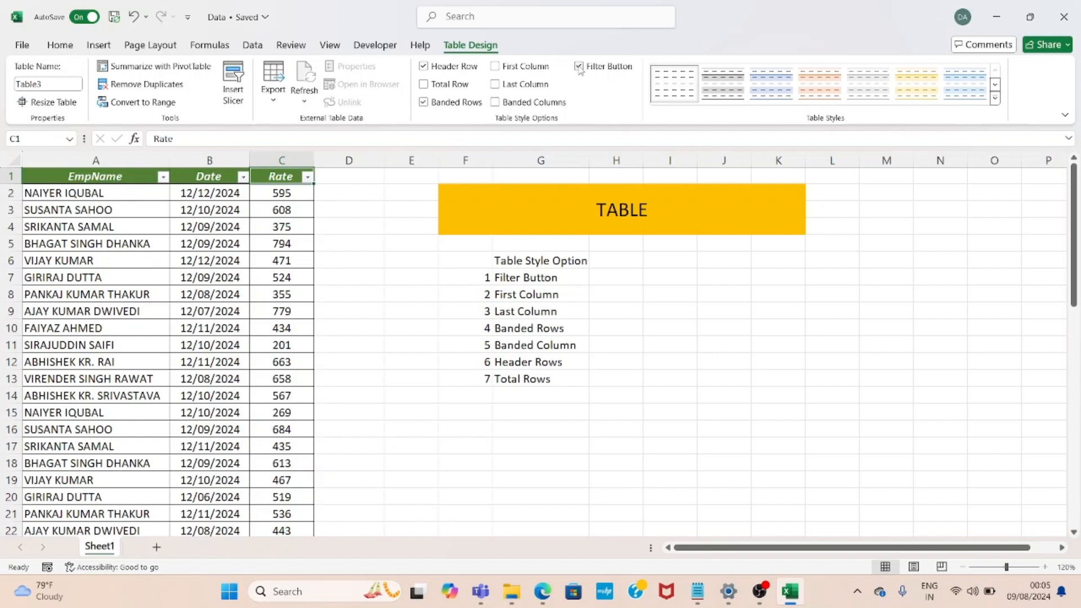
pyautogui.click(579, 67)
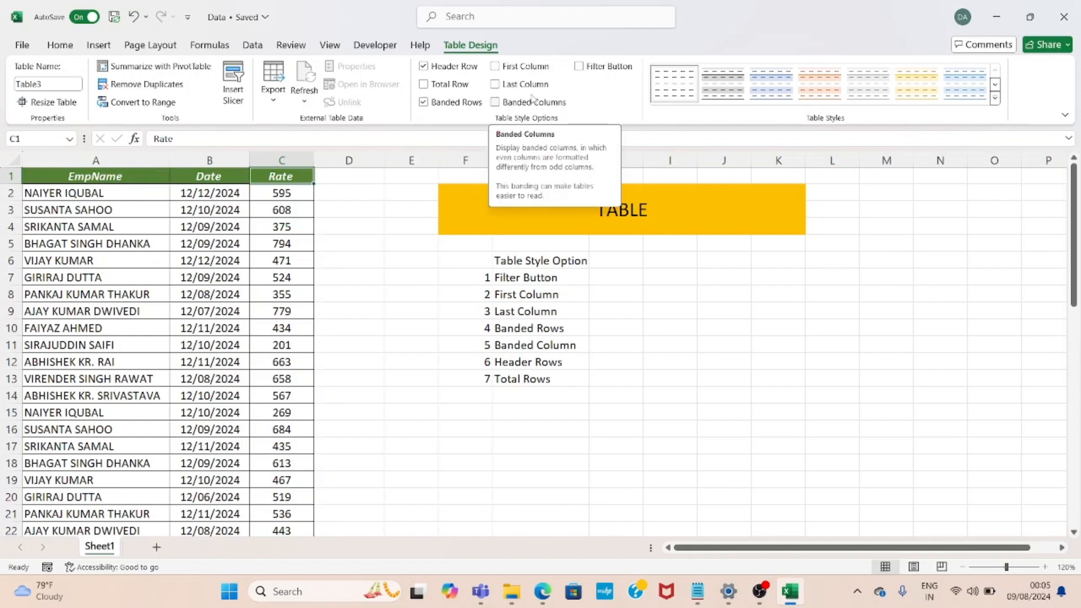
# Turn on the First Column option for the table
pyautogui.click(227, 211)
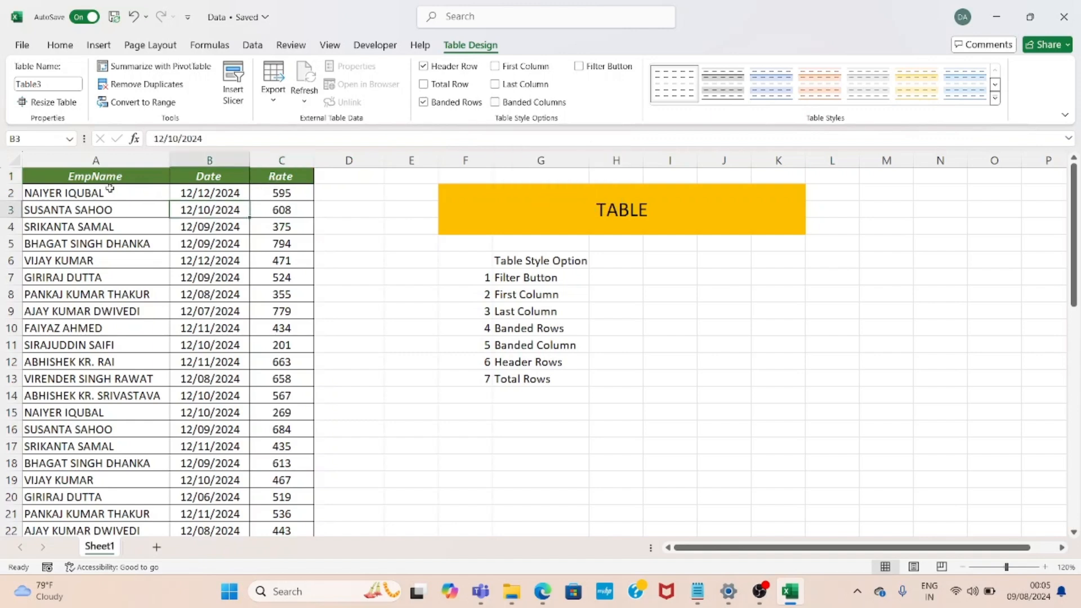
pyautogui.click(105, 160)
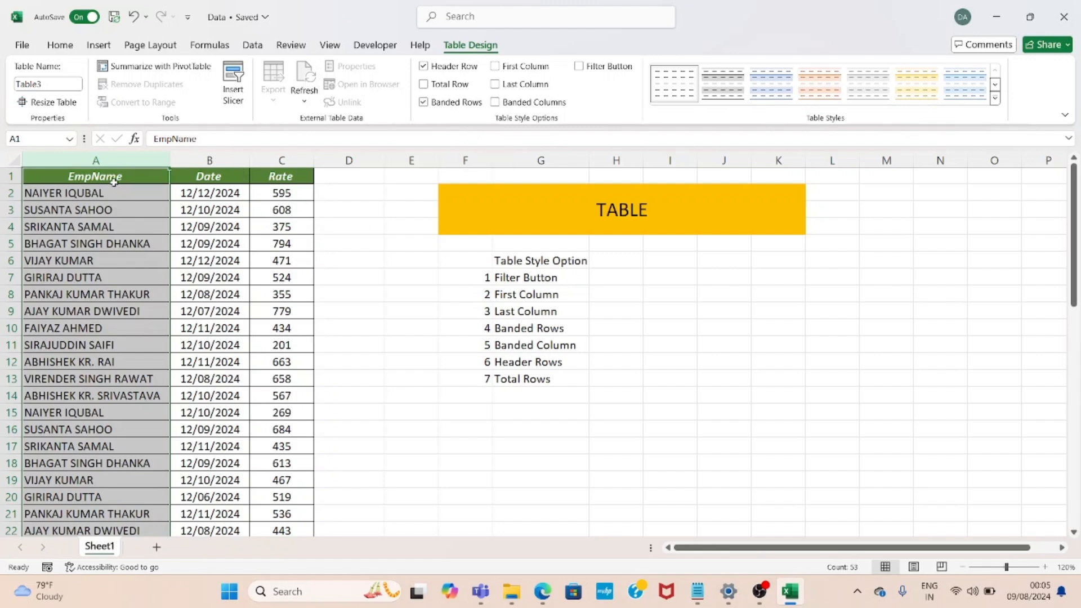
pyautogui.click(498, 72)
pyautogui.click(314, 248)
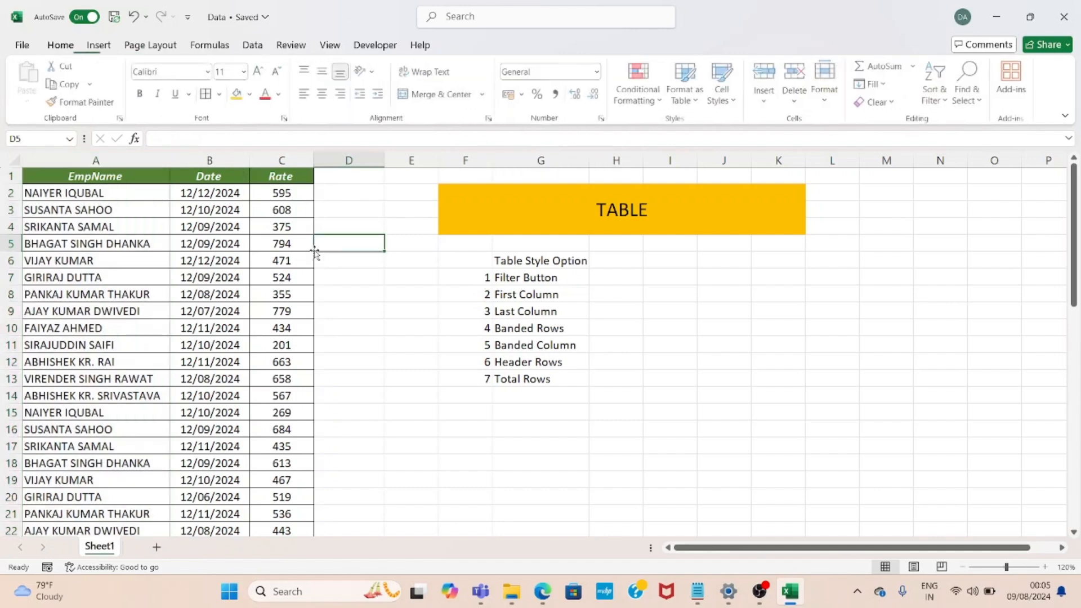
pyautogui.click(166, 270)
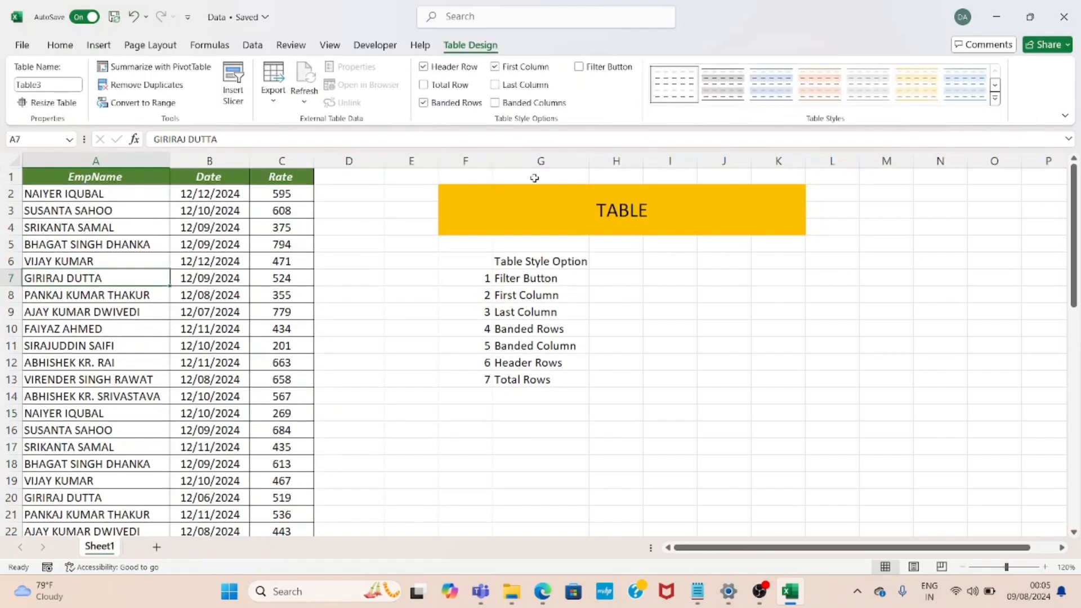
# Apply the blue Medium table style to the table
pyautogui.click(994, 102)
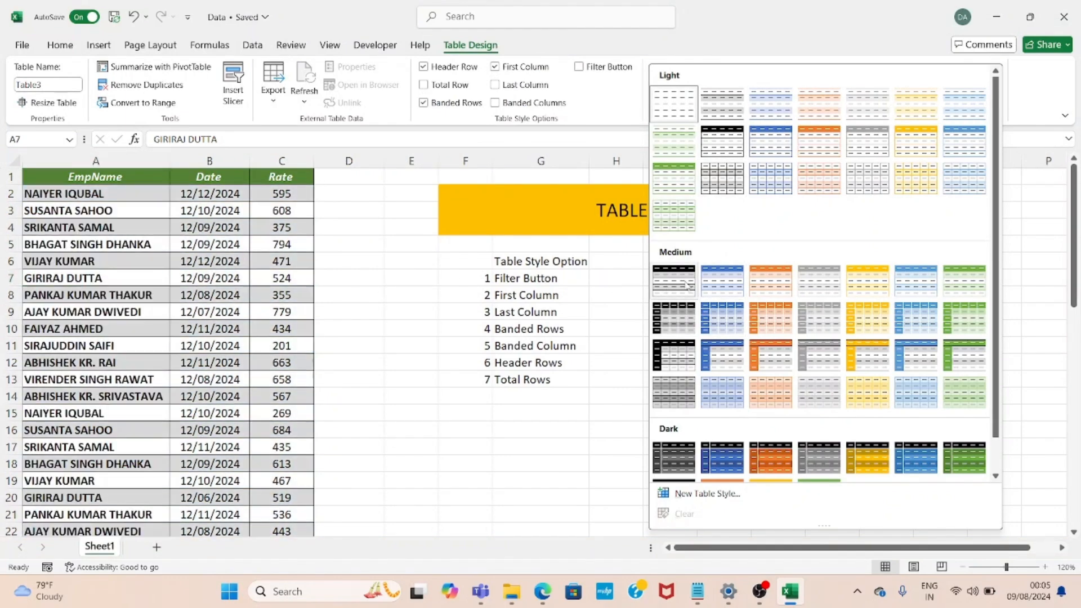
pyautogui.click(721, 280)
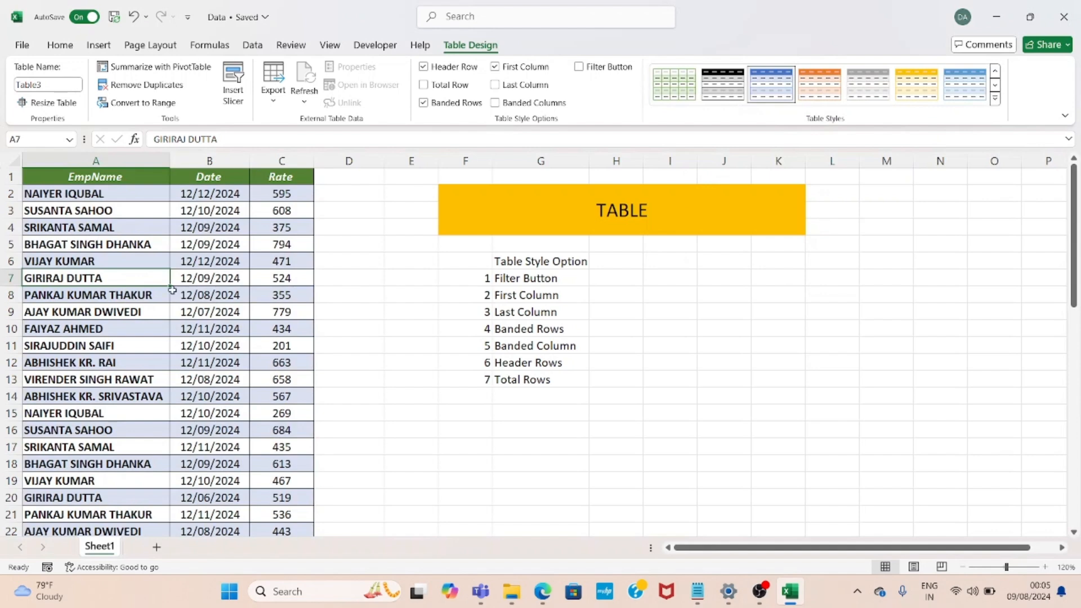
pyautogui.click(84, 192)
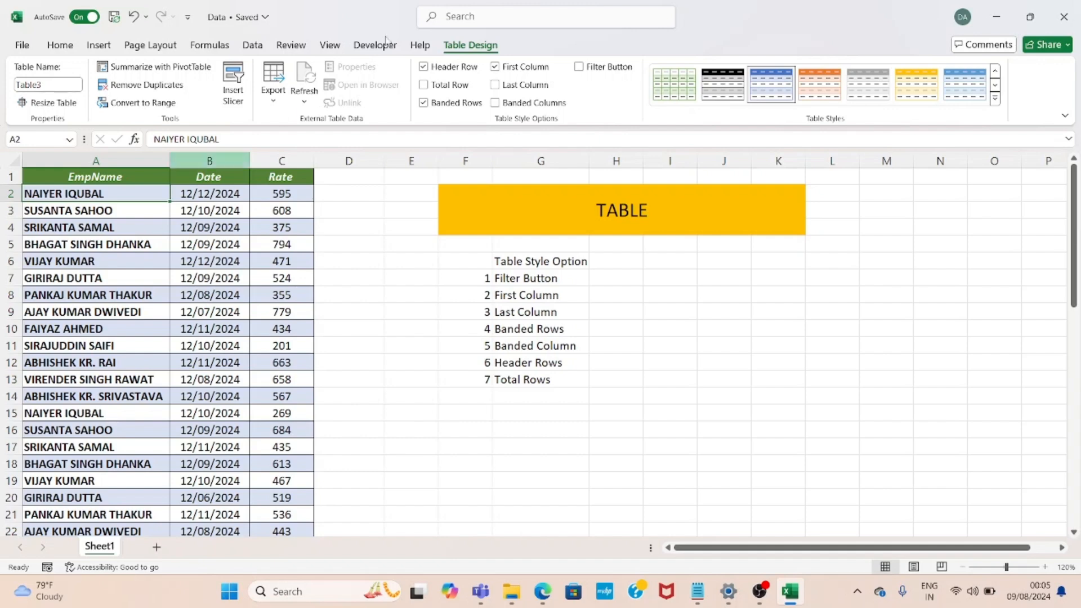
# Turn off the First Column option and turn on Last Column for the table
pyautogui.click(494, 67)
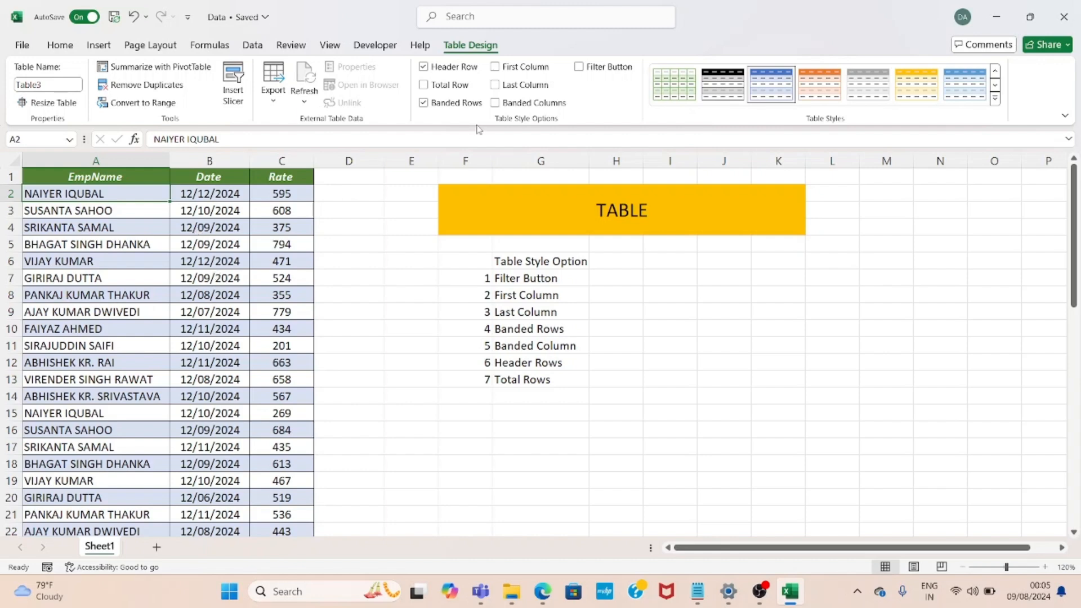
pyautogui.click(495, 85)
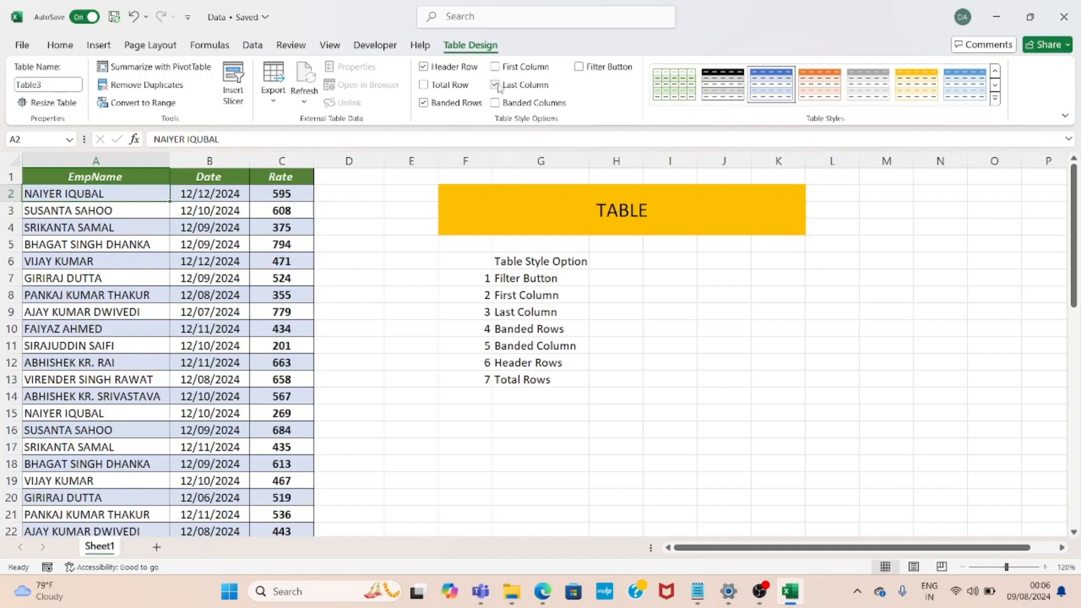
pyautogui.click(270, 239)
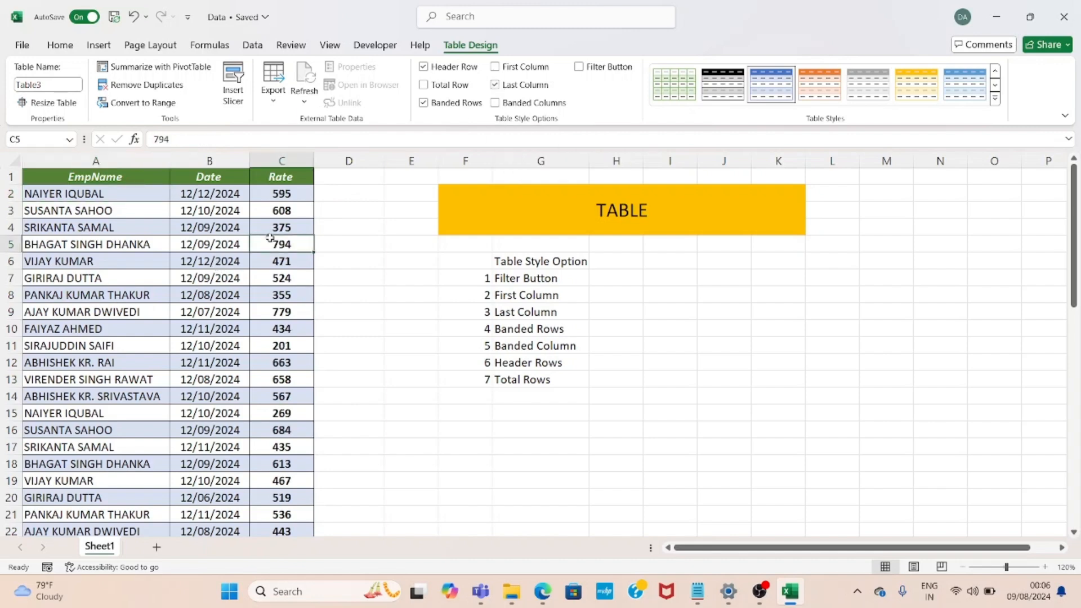
pyautogui.hotkey('ctrl', 'Down')
pyautogui.hotkey('ctrl', 'Up')
pyautogui.press('Down')
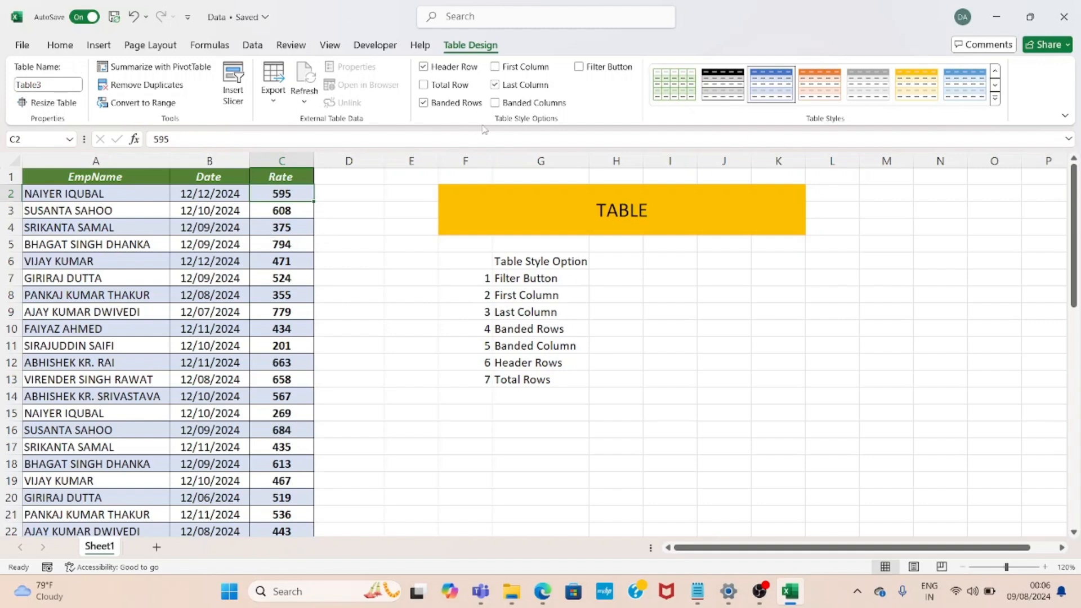
# Turn off the table's Last Column option
pyautogui.click(498, 87)
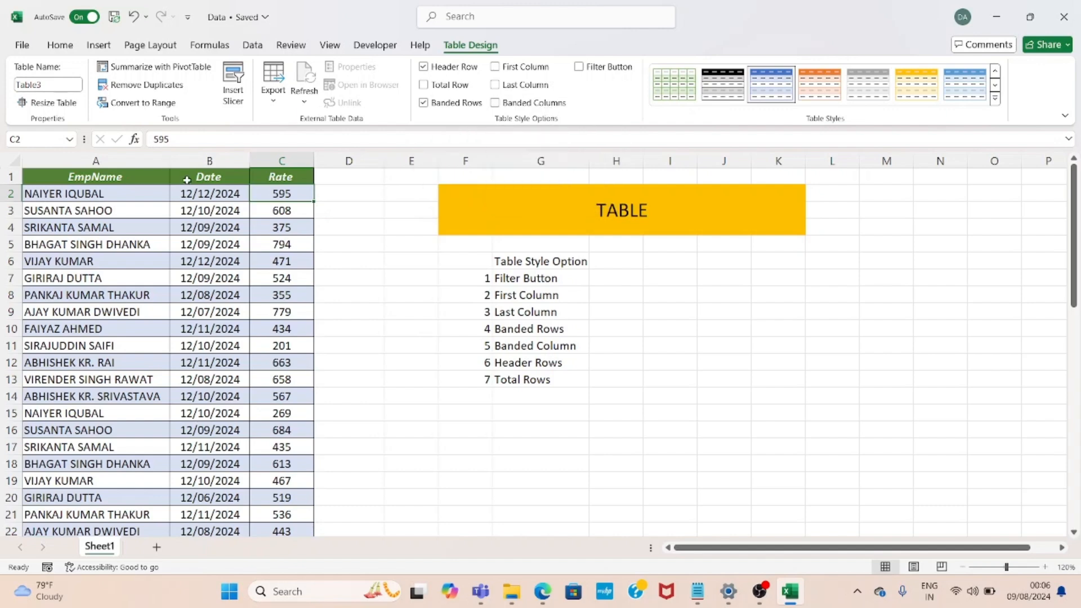
pyautogui.click(107, 197)
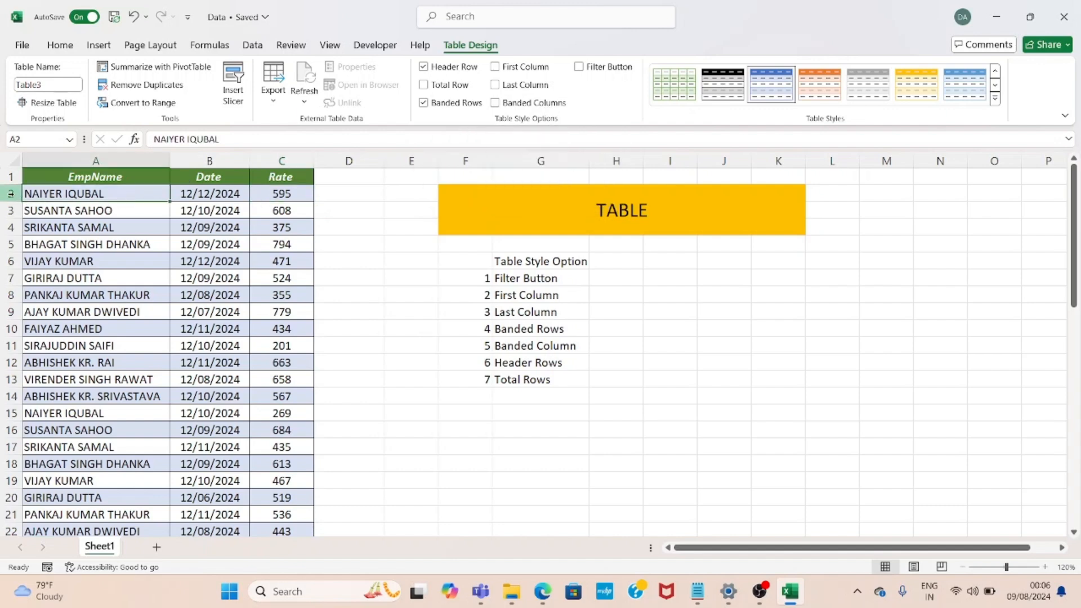
pyautogui.hotkey('shift', 'Right')
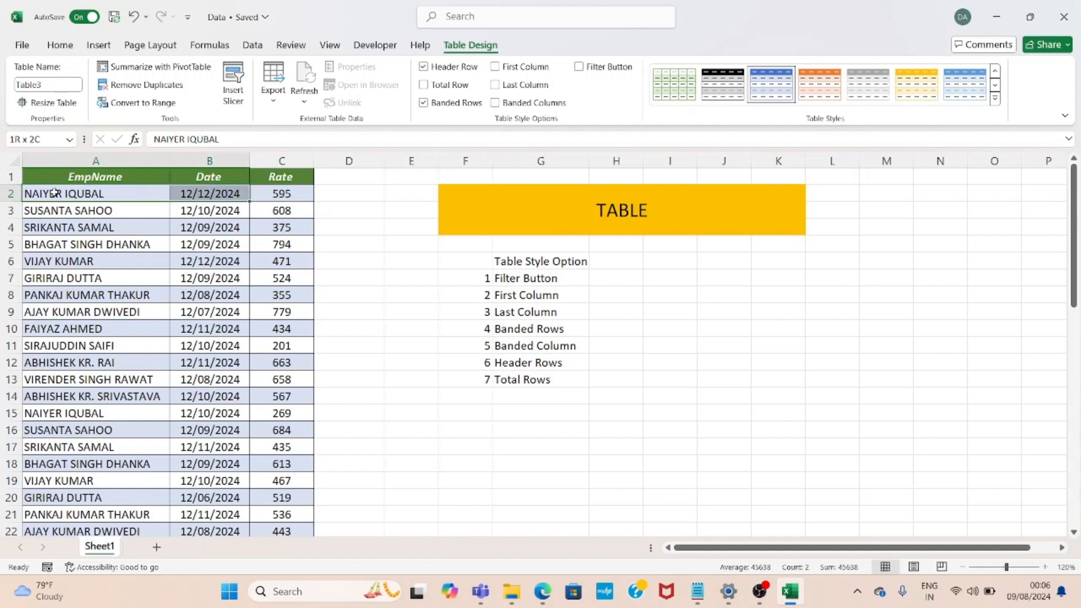
pyautogui.hotkey('shift', 'Right')
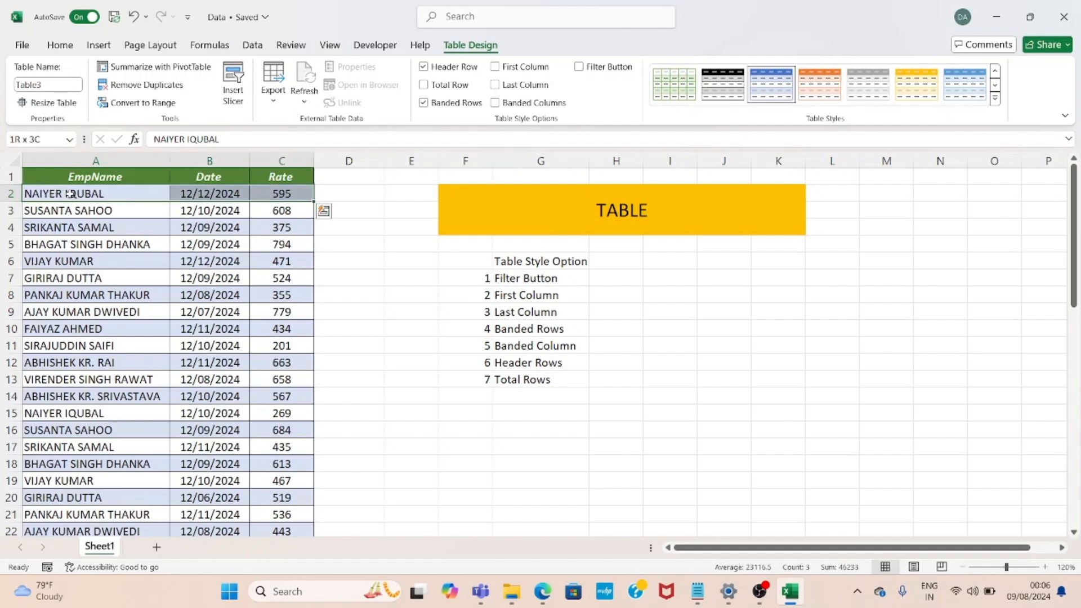
pyautogui.click(112, 214)
pyautogui.click(95, 226)
pyautogui.click(84, 258)
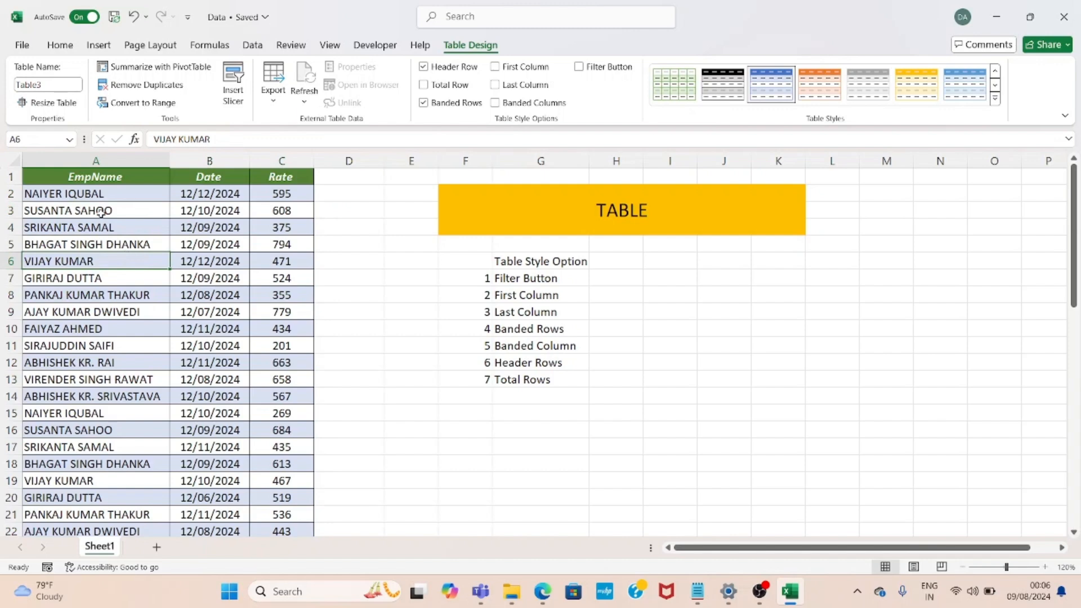
pyautogui.moveTo(101, 195); pyautogui.dragTo(126, 365)
pyautogui.click(212, 322)
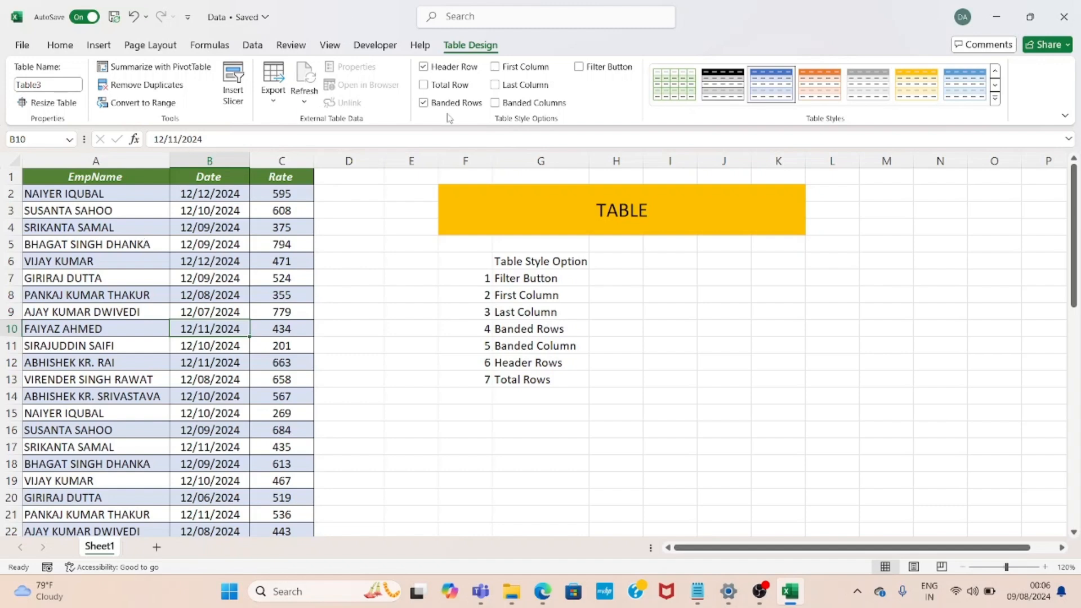
# Turn off the Banded Rows option and turn on Banded Columns for the table
pyautogui.click(423, 104)
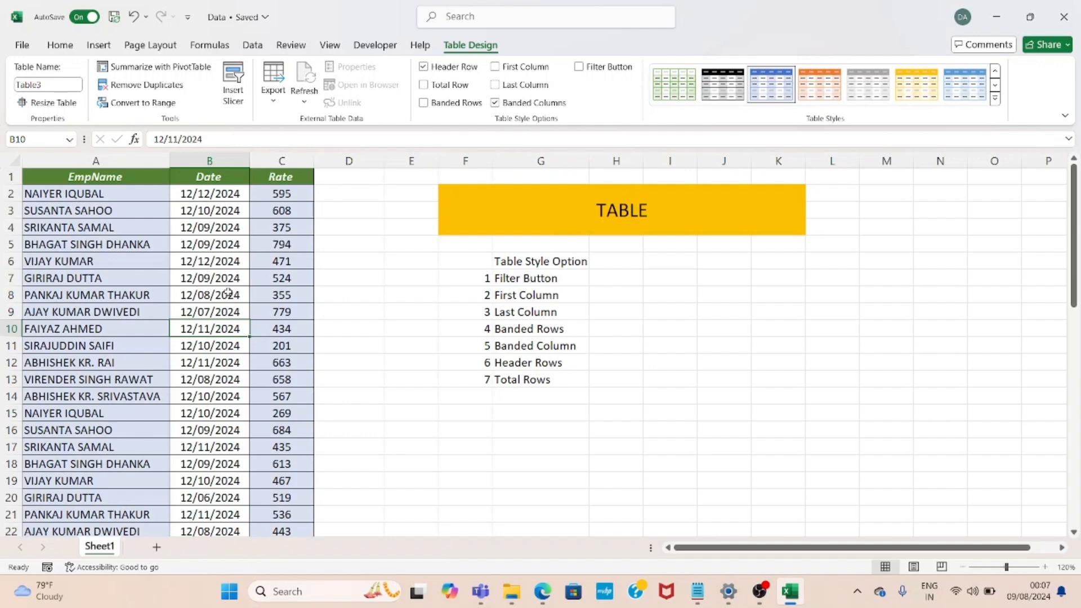
pyautogui.click(89, 273)
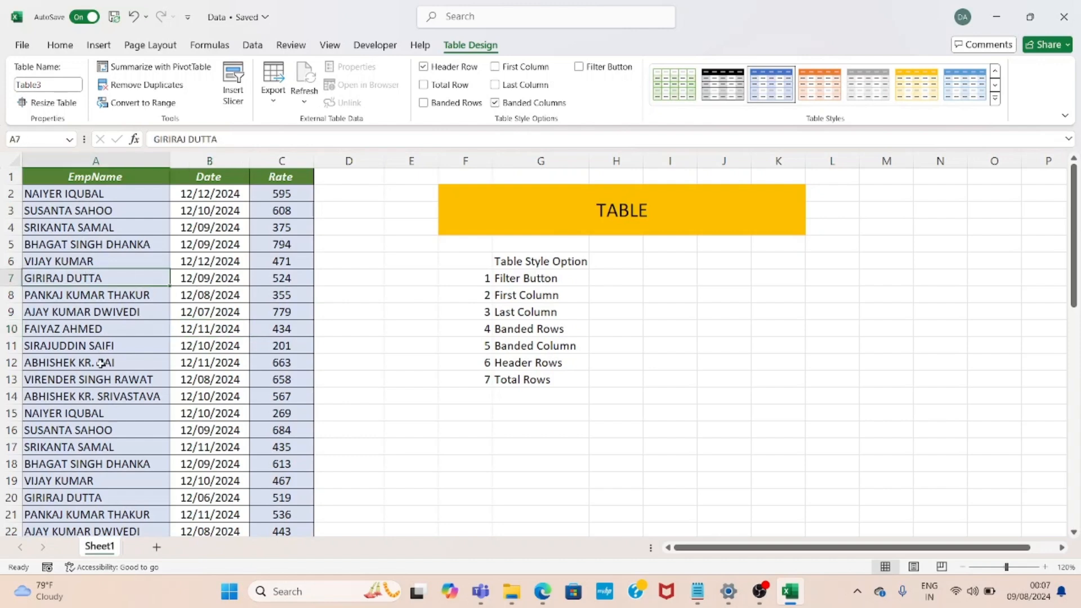
pyautogui.click(198, 278)
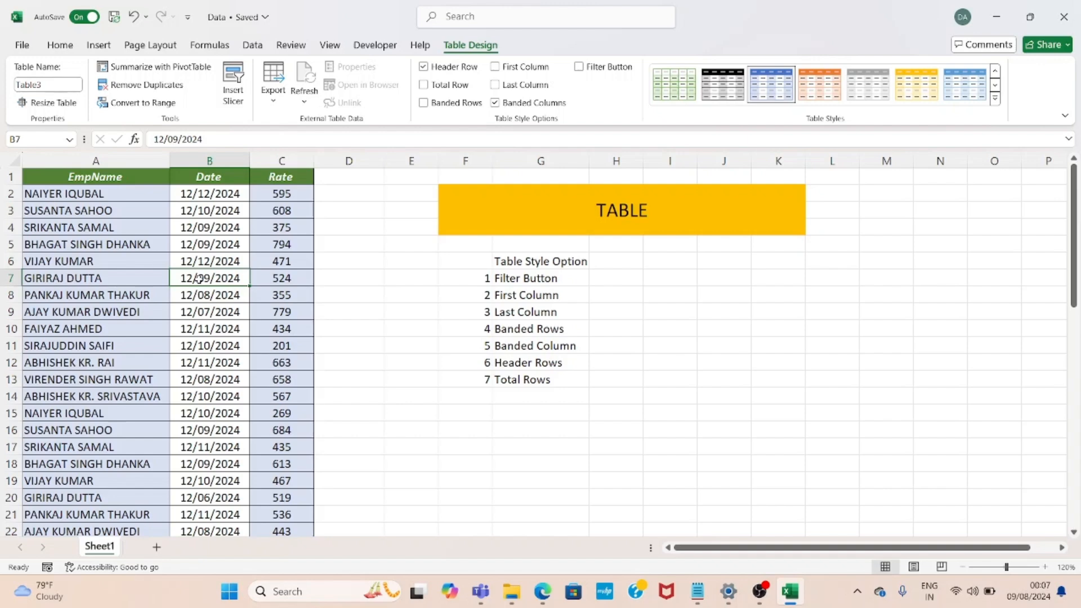
pyautogui.click(285, 216)
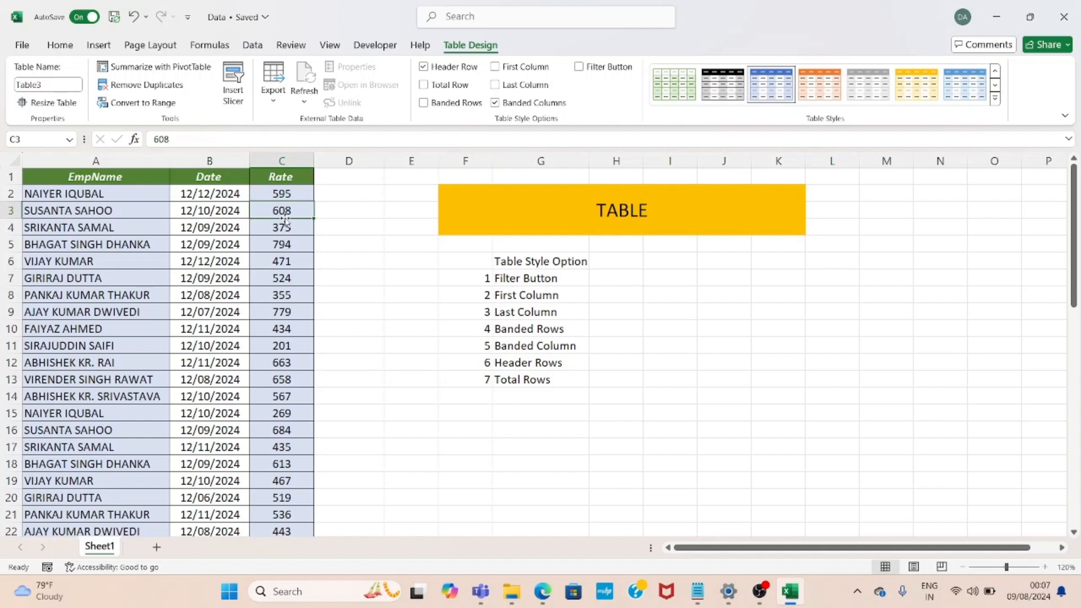
# Turn off Banded Columns and turn Banded Rows back on for the table
pyautogui.click(495, 105)
pyautogui.click(439, 108)
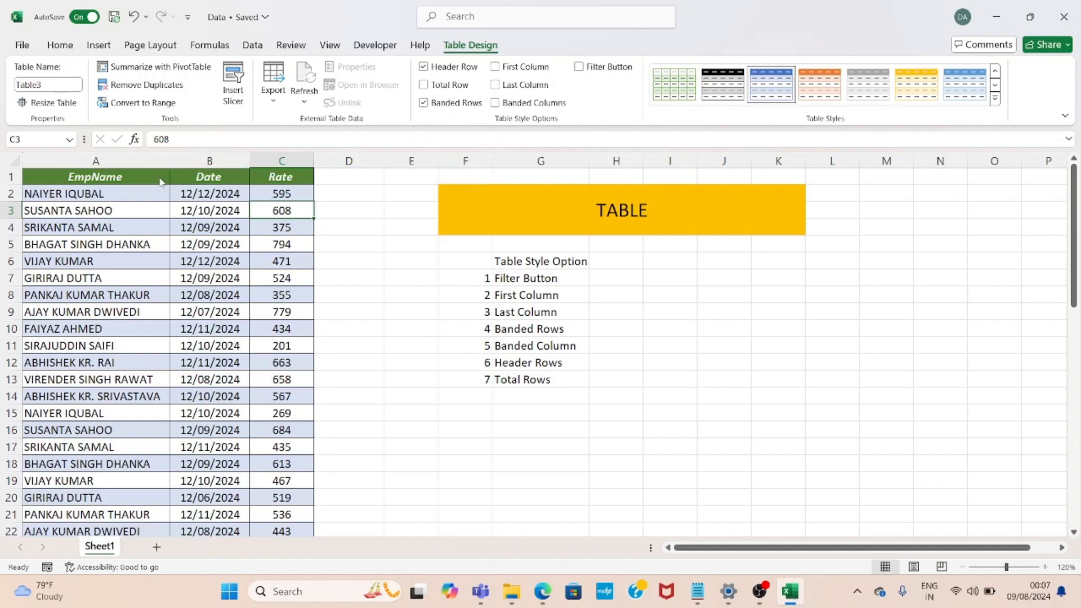
pyautogui.click(142, 177)
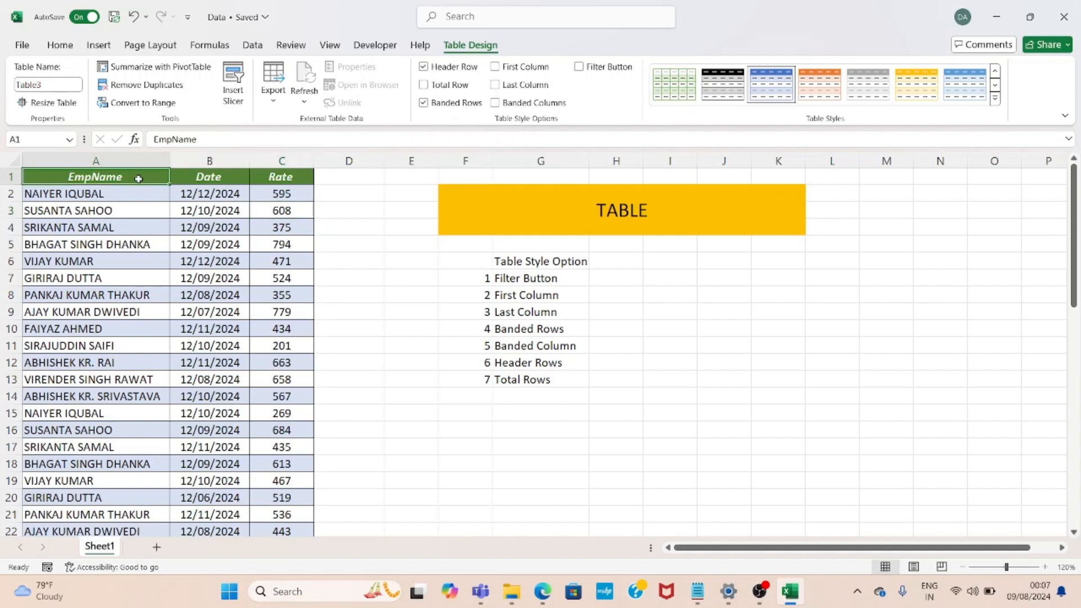
pyautogui.click(195, 180)
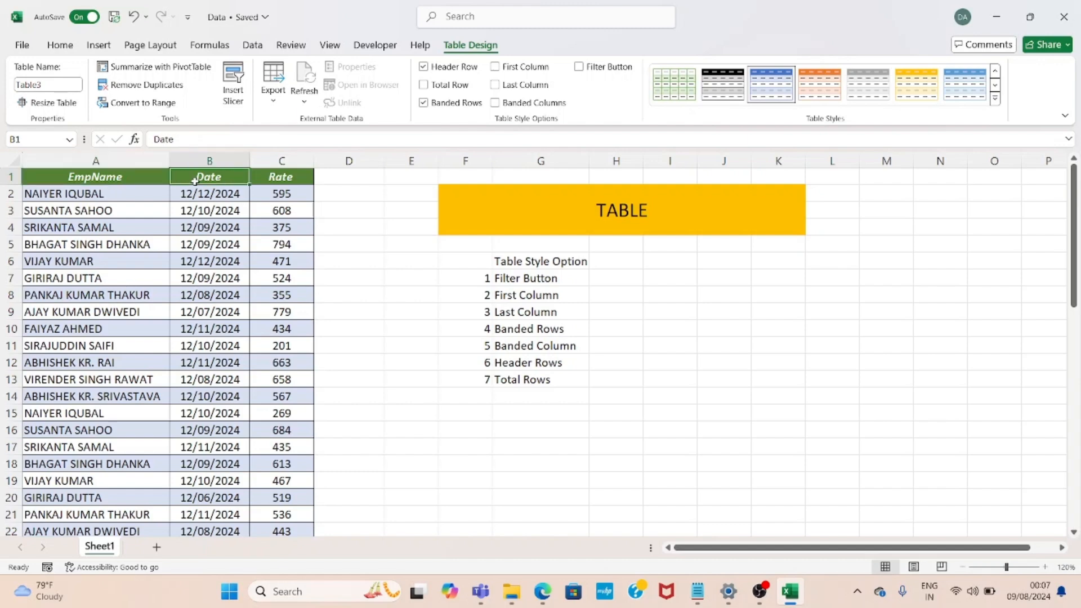
pyautogui.click(265, 184)
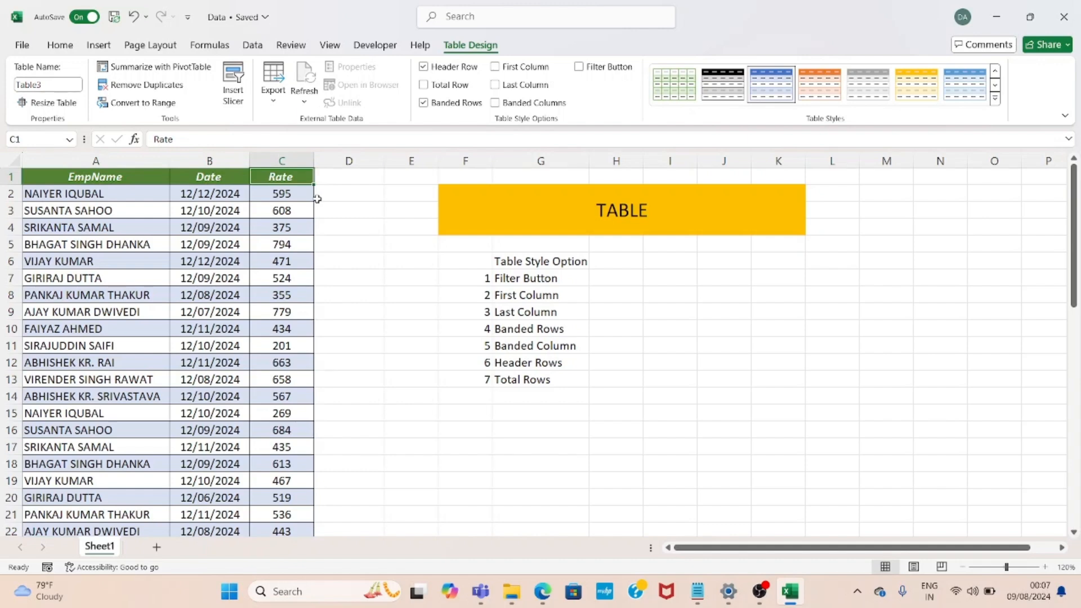
# Toggle the table's Header Row option off and back on
pyautogui.click(424, 67)
pyautogui.hotkey('ctrl', 'Home')
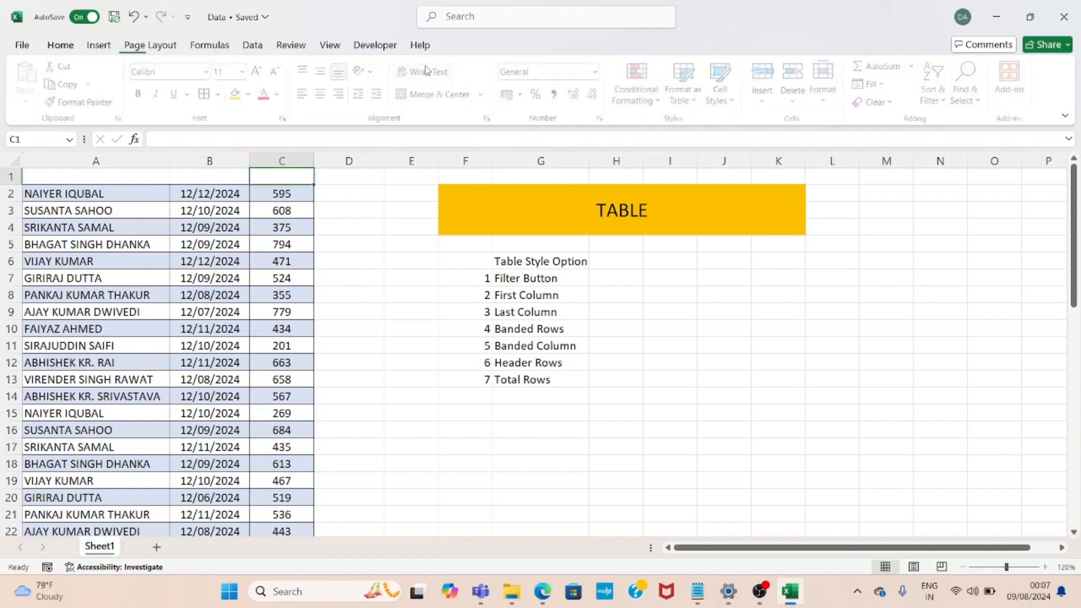
pyautogui.press('Right')
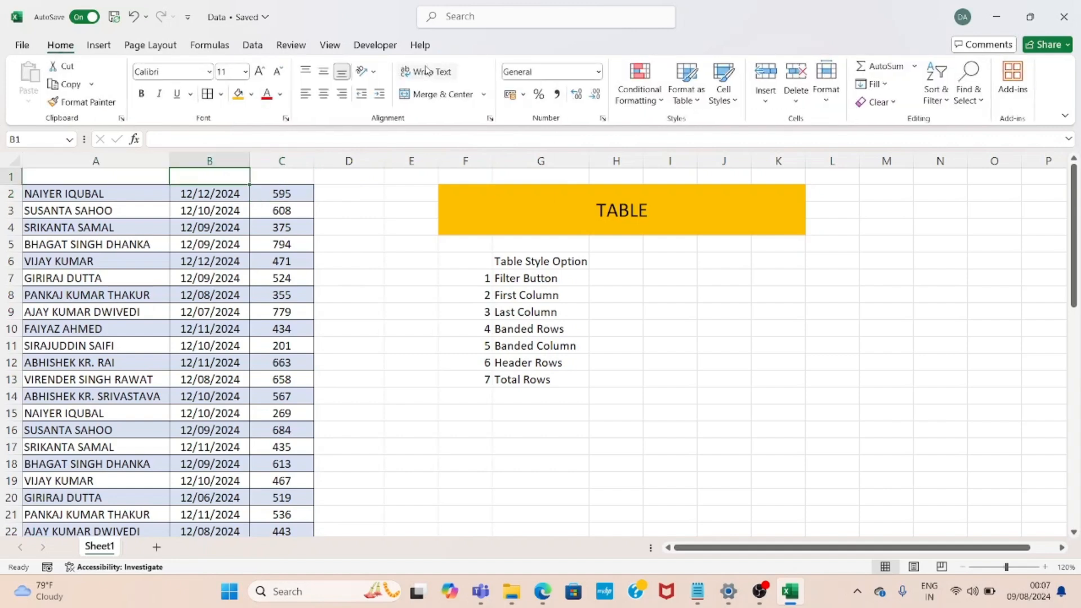
pyautogui.press('Down')
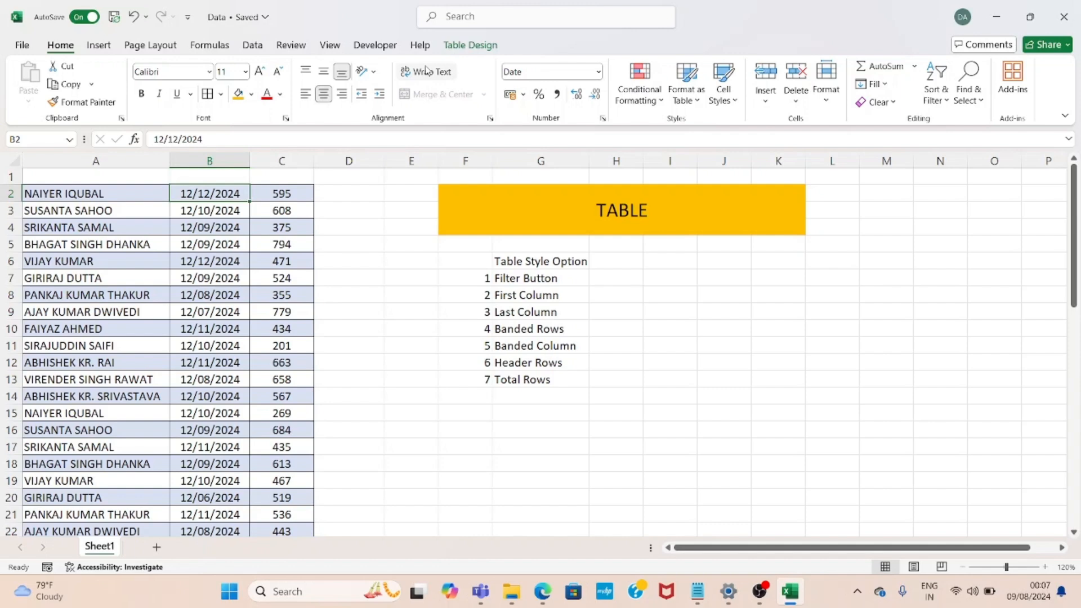
pyautogui.press('Right')
pyautogui.press('Up')
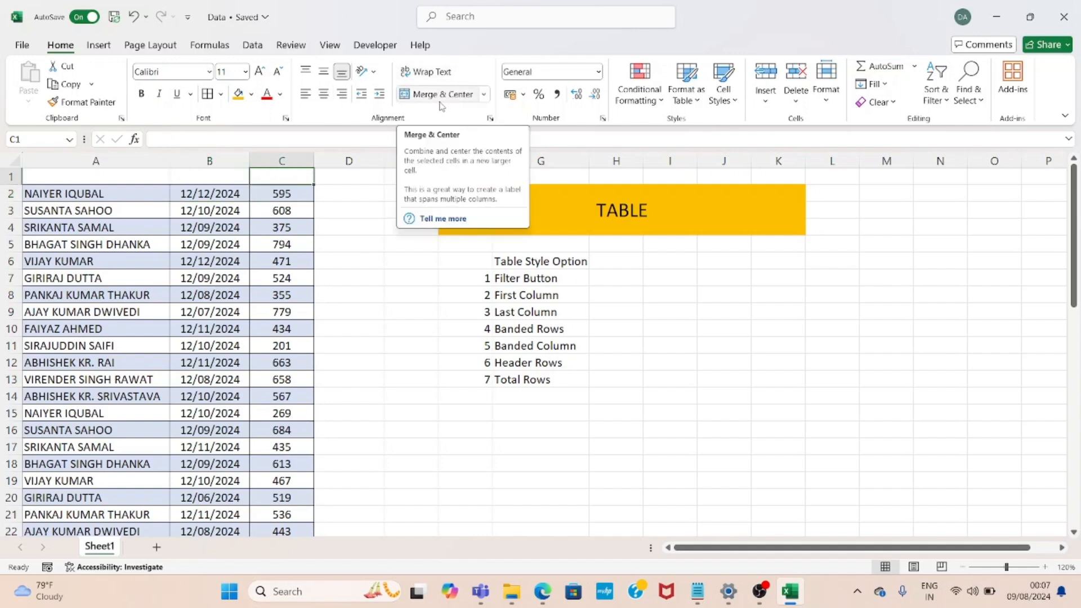
pyautogui.press('Down')
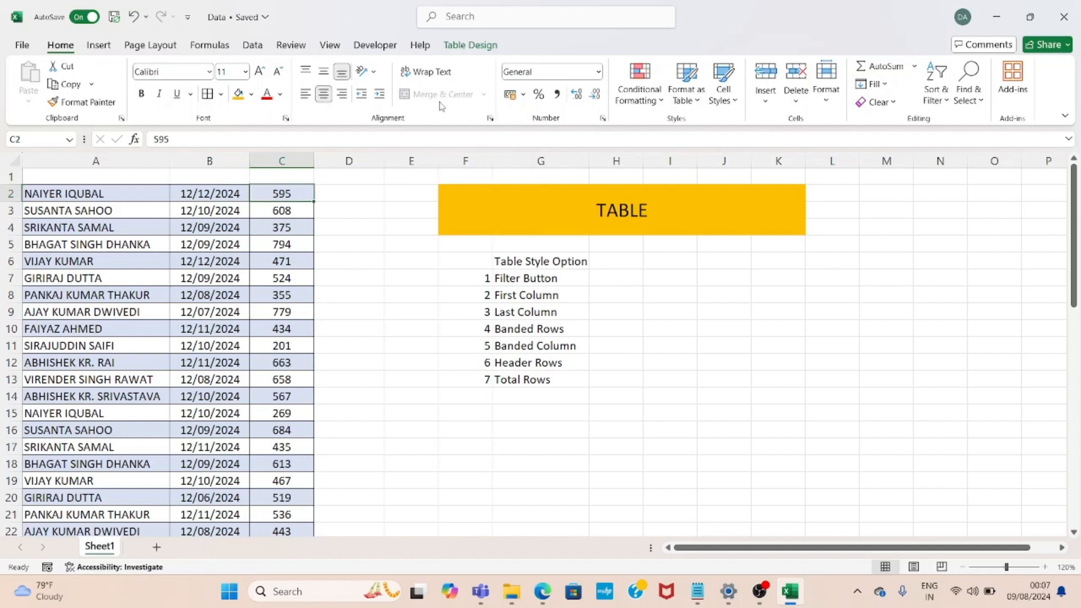
pyautogui.click(466, 48)
pyautogui.click(424, 67)
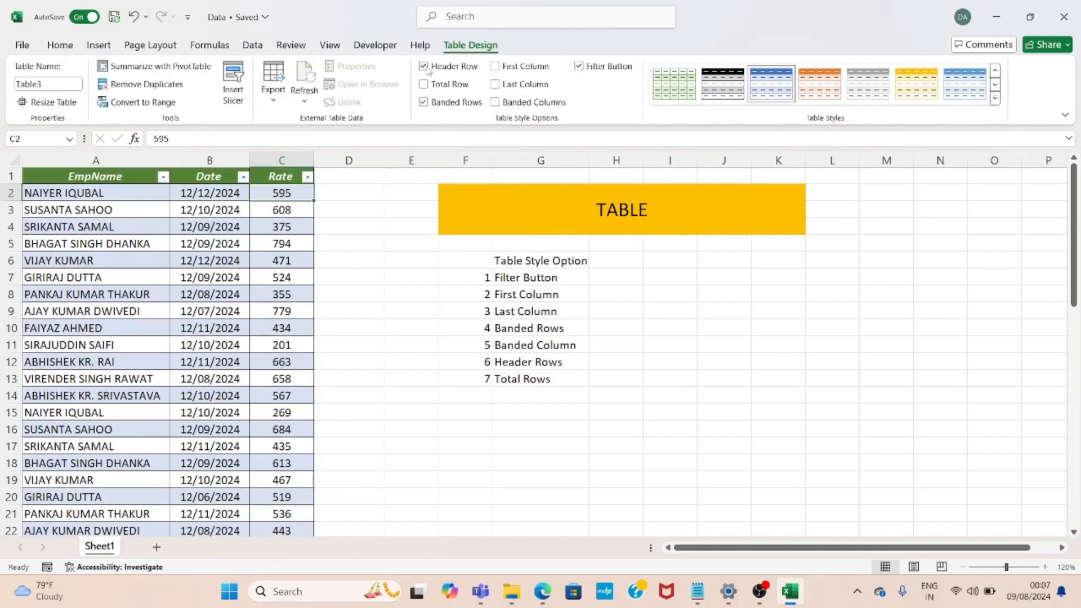
# Open and close the header filter dropdowns, then turn off the table's filter buttons
pyautogui.press('Up')
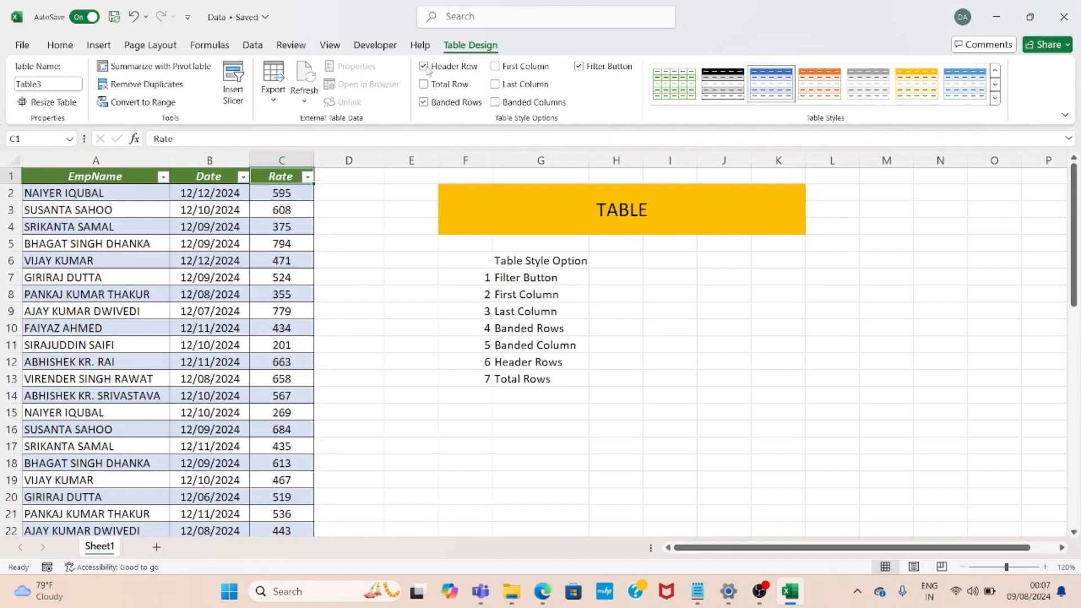
pyautogui.hotkey('alt', 'Down')
pyautogui.press('Escape')
pyautogui.press('Left')
pyautogui.hotkey('alt', 'Down')
pyautogui.press('Escape')
pyautogui.press('Down')
pyautogui.press('Up')
pyautogui.hotkey('ctrl', 'shift', 'l')
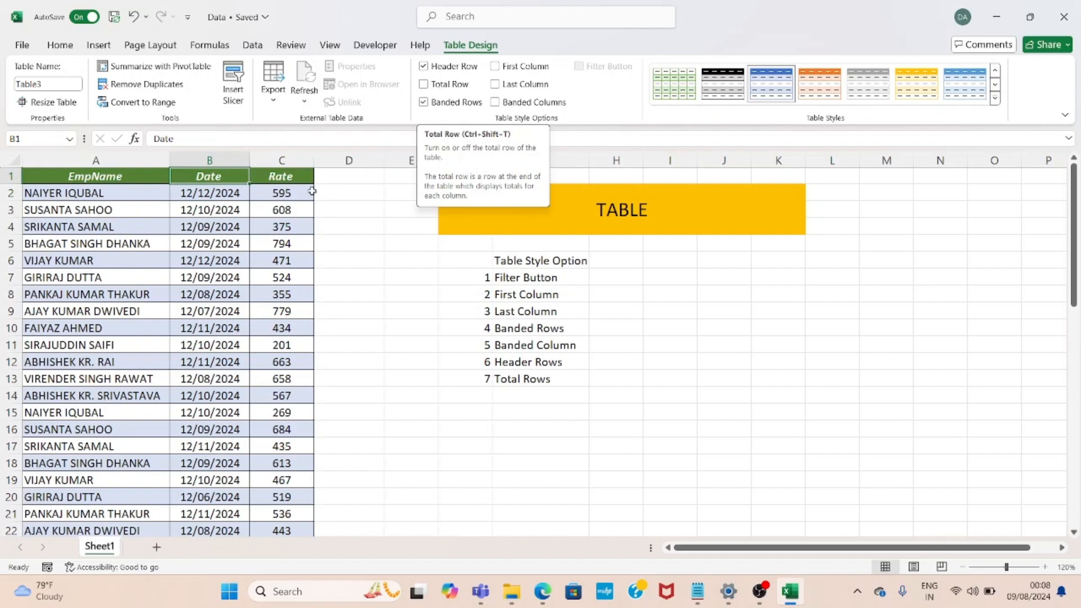
pyautogui.click(300, 204)
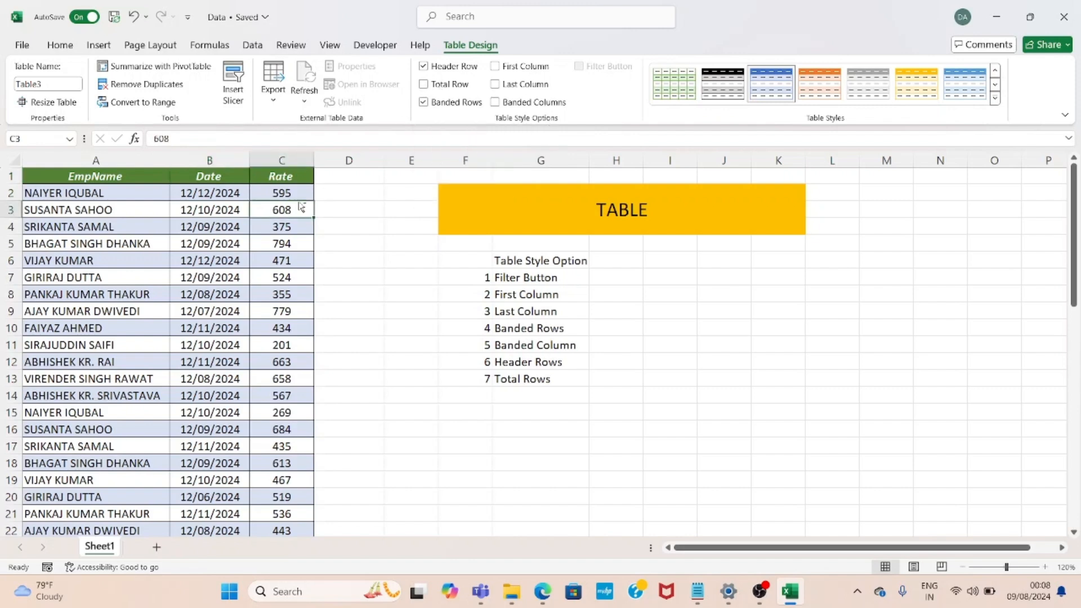
# Turn on the Total Row option for the table
pyautogui.hotkey('ctrl', 'Down')
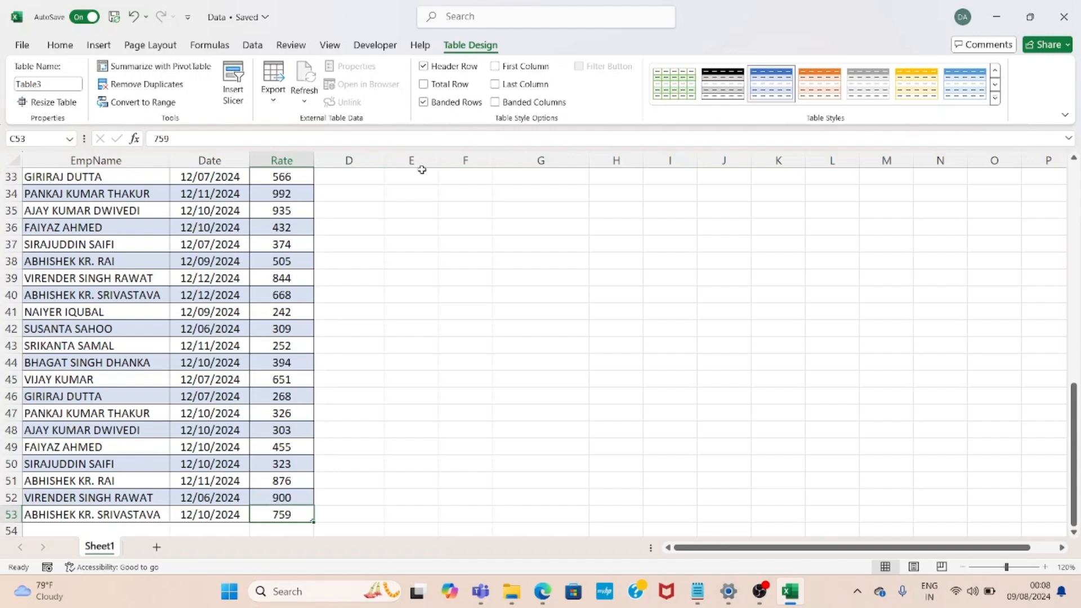
pyautogui.click(425, 85)
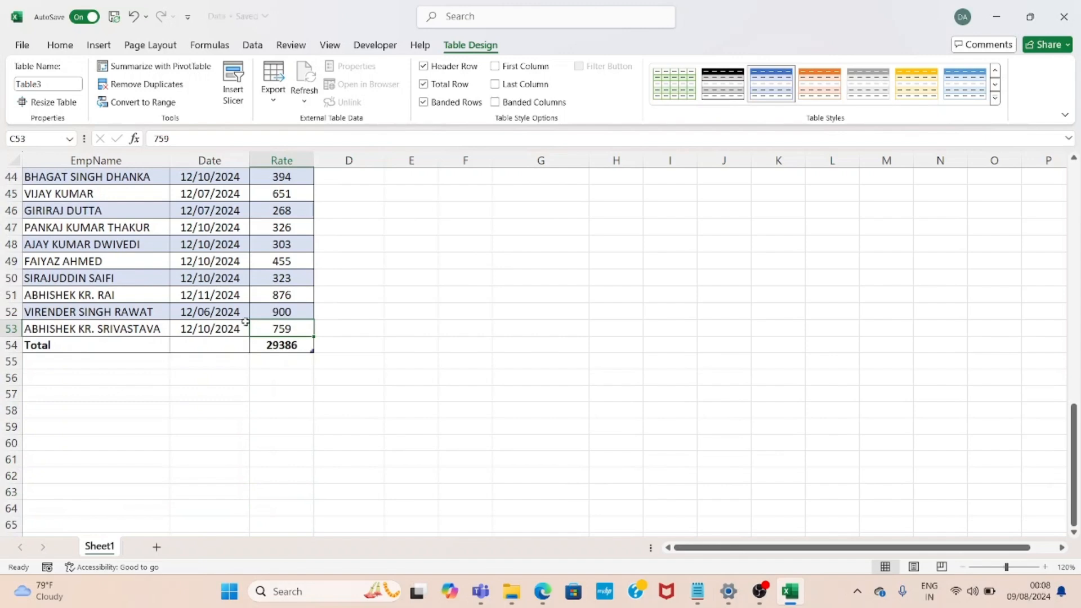
pyautogui.click(255, 349)
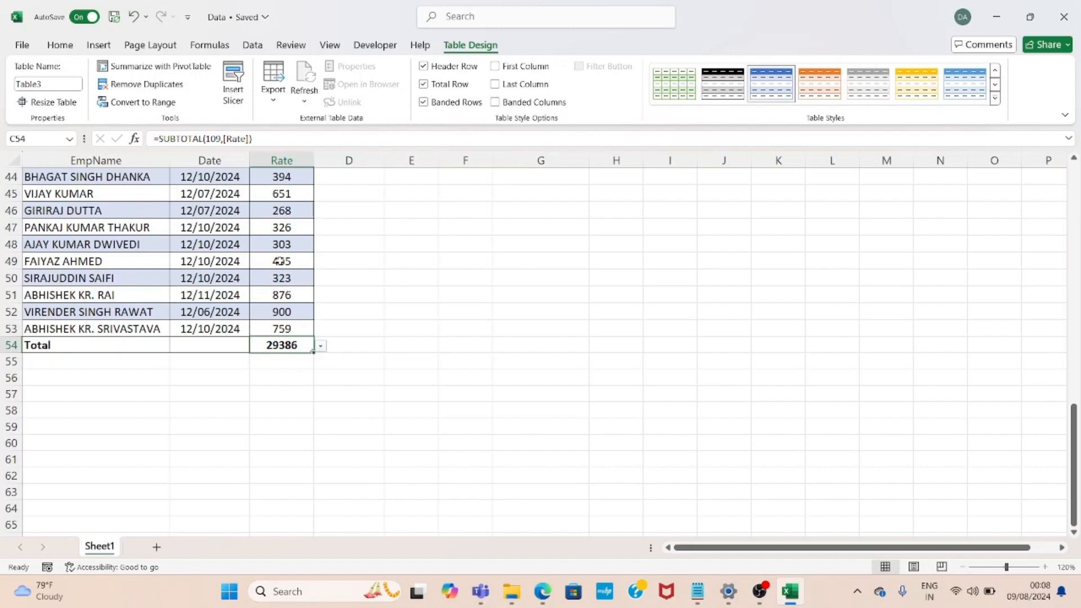
# Change the Rate column's total row function to Max
pyautogui.hotkey('ctrl', 'Up')
pyautogui.press('Down')
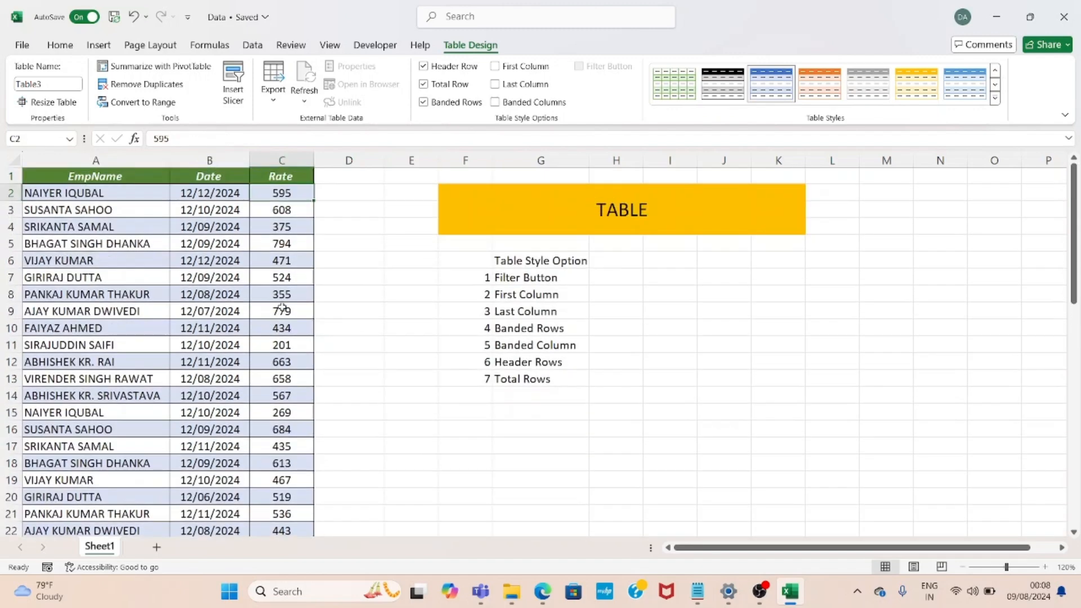
pyautogui.hotkey('ctrl', 'shift', 'Down')
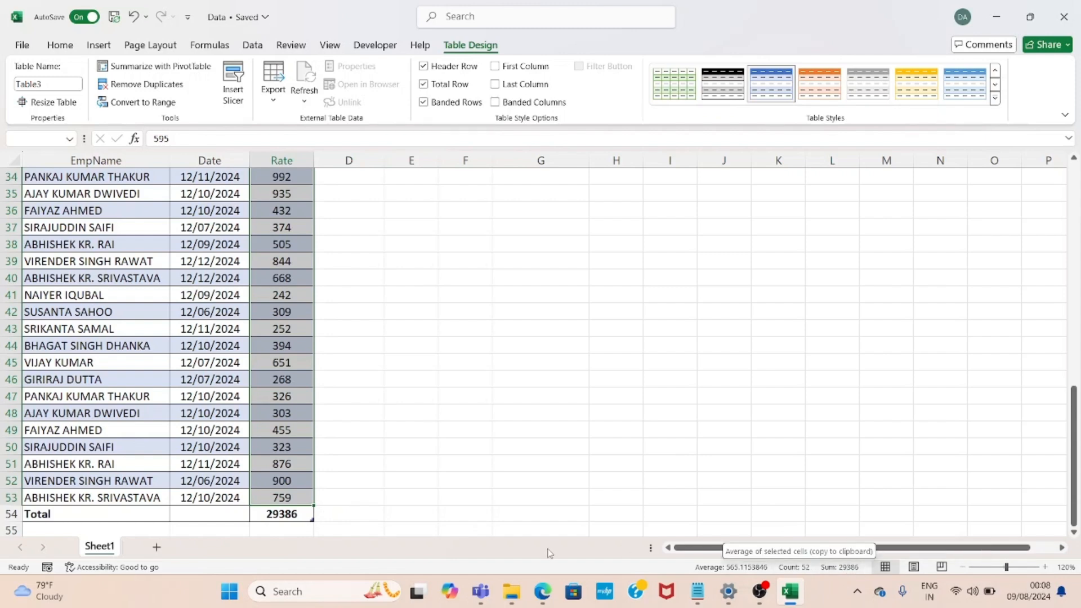
pyautogui.click(277, 514)
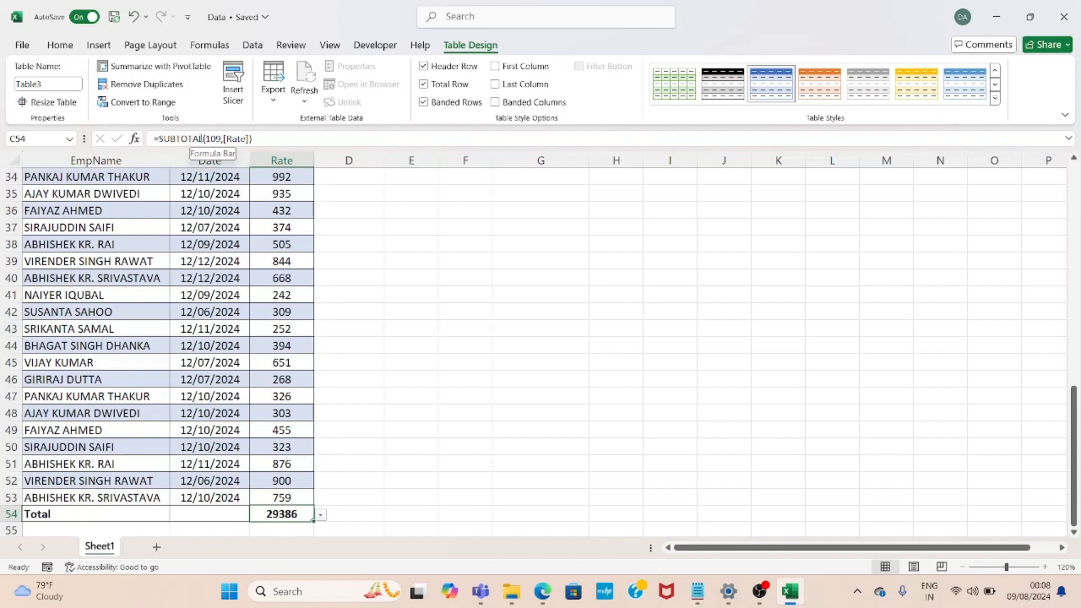
pyautogui.click(321, 515)
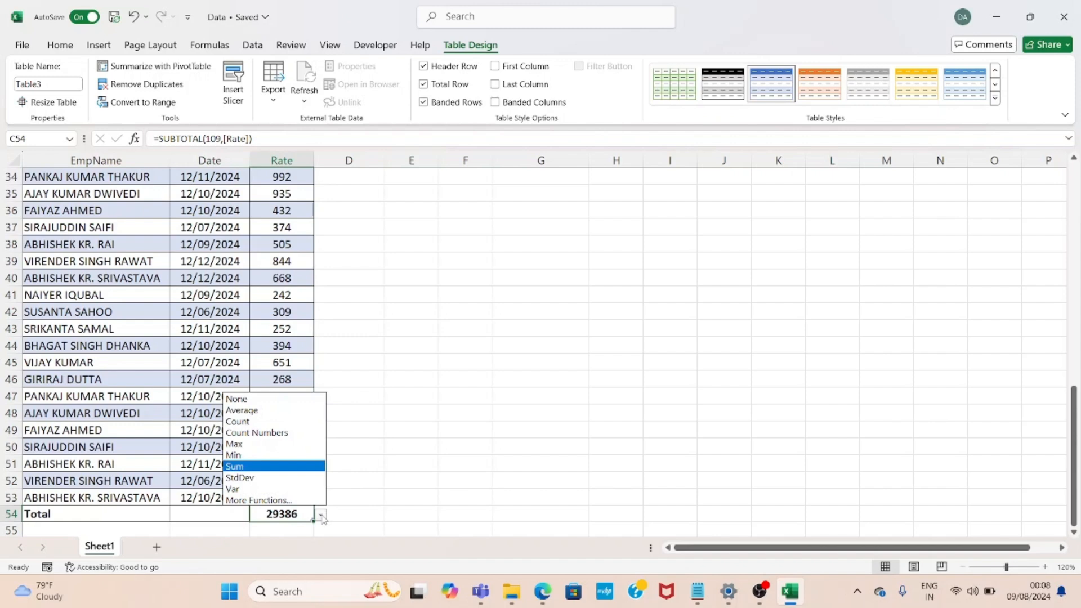
pyautogui.click(247, 448)
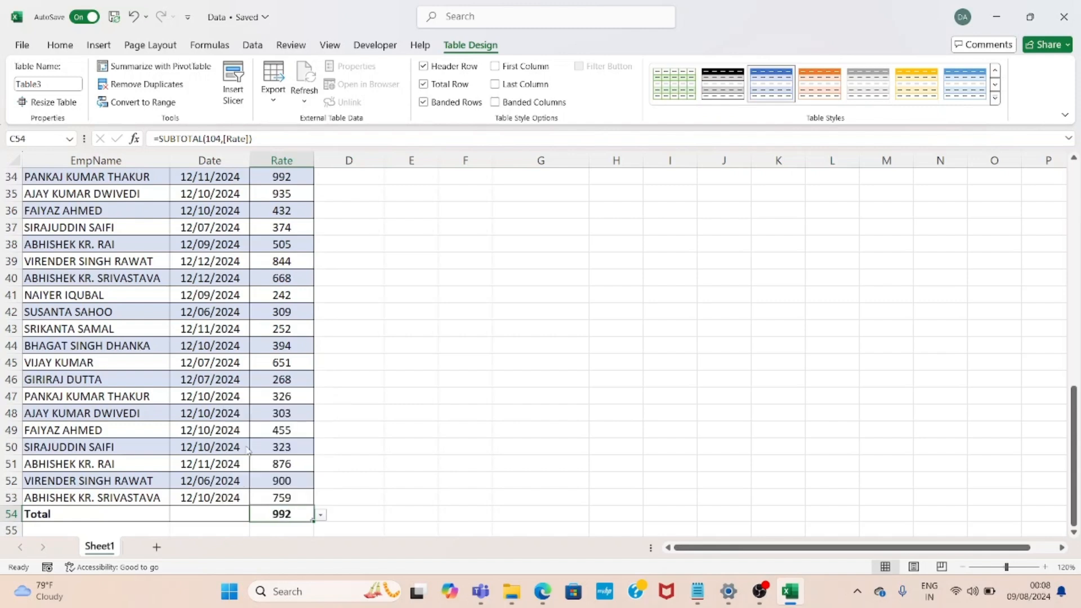
# Change the Rate column's total row function to Min
pyautogui.hotkey('alt', 'Down')
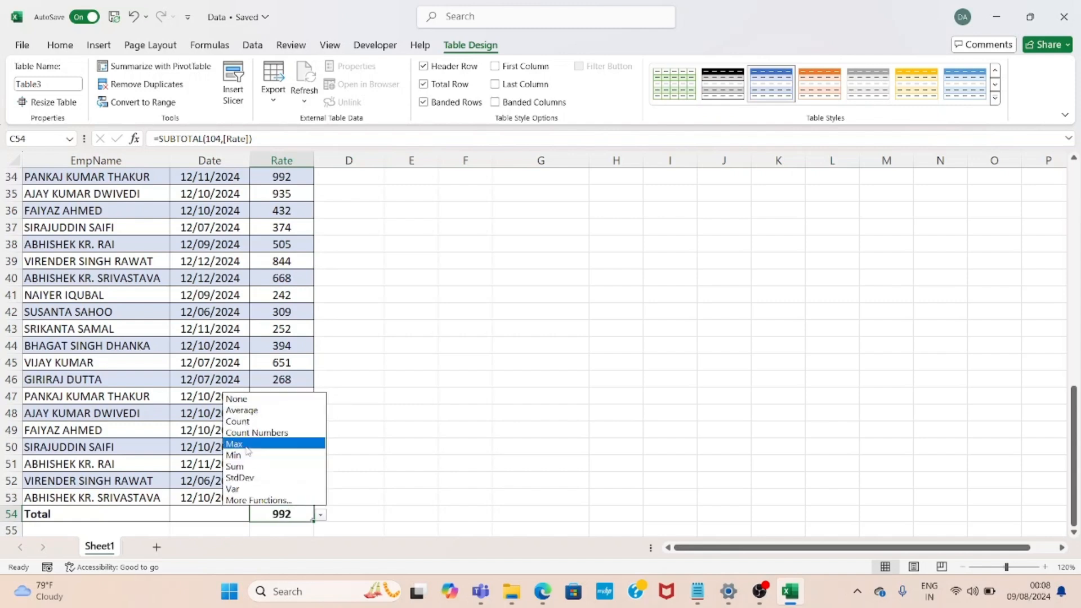
pyautogui.press('Down')
pyautogui.press('Return')
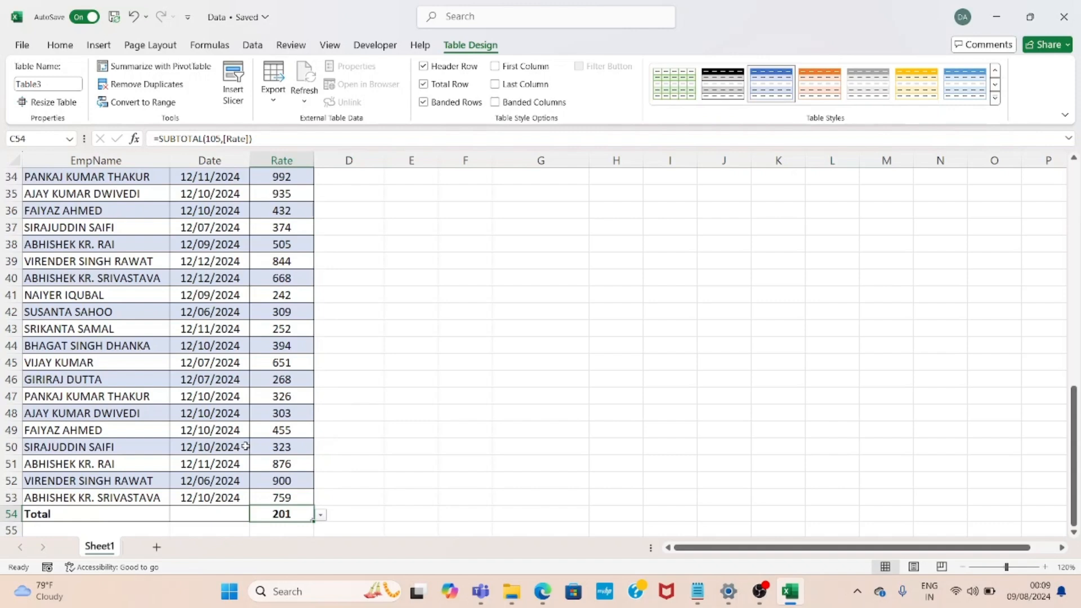
# Change the Rate column's total row function to Average
pyautogui.hotkey('alt', 'Down')
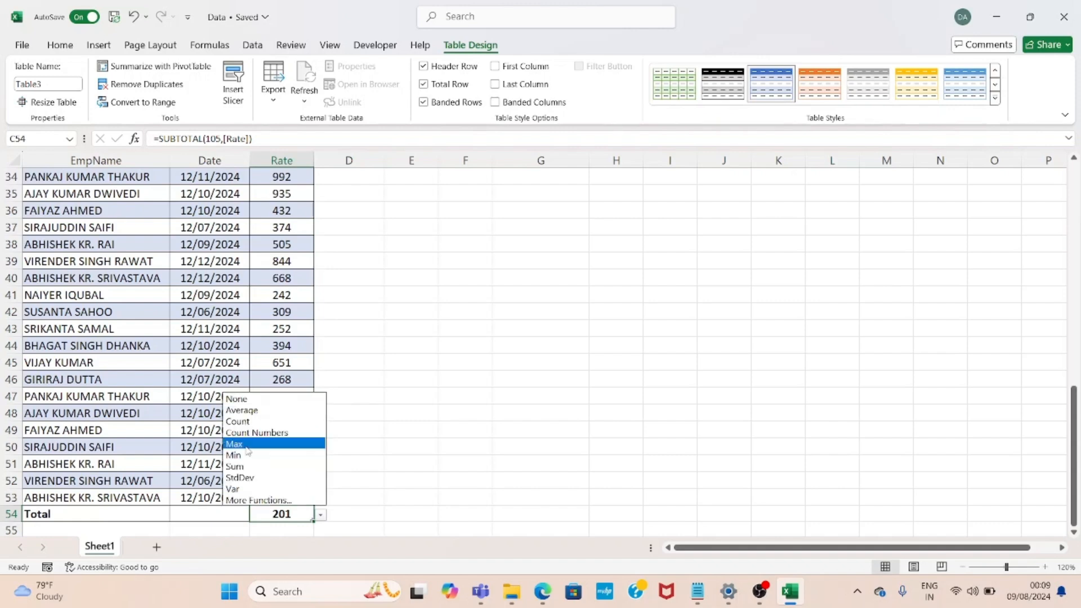
pyautogui.press('Up')
pyautogui.press('Up')
pyautogui.press('Up')
pyautogui.press('Return')
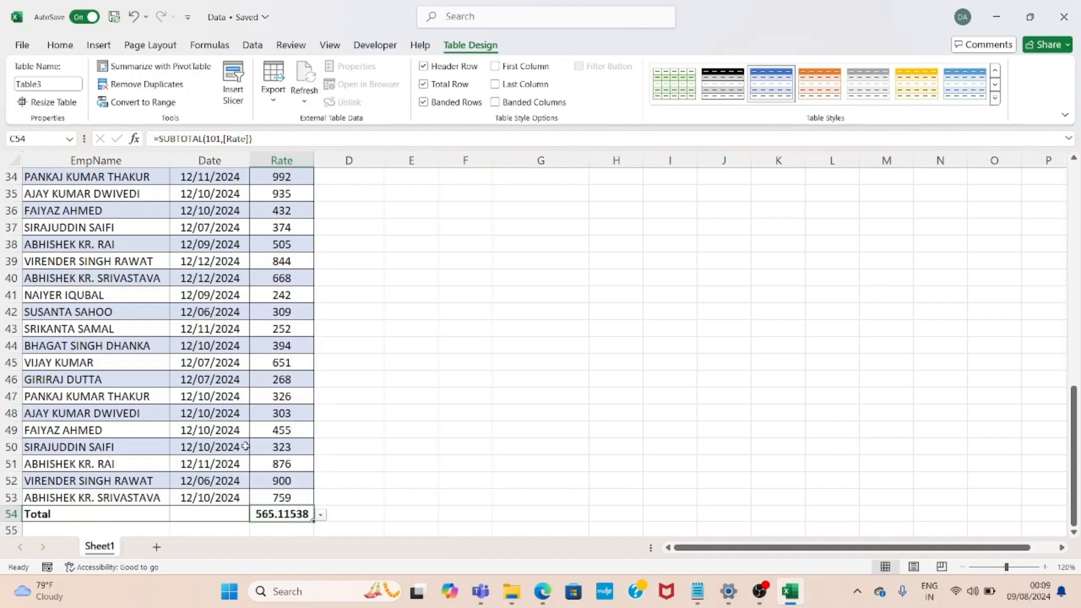
# Change the Rate column's total row function to Count Numbers
pyautogui.hotkey('alt', 'Down')
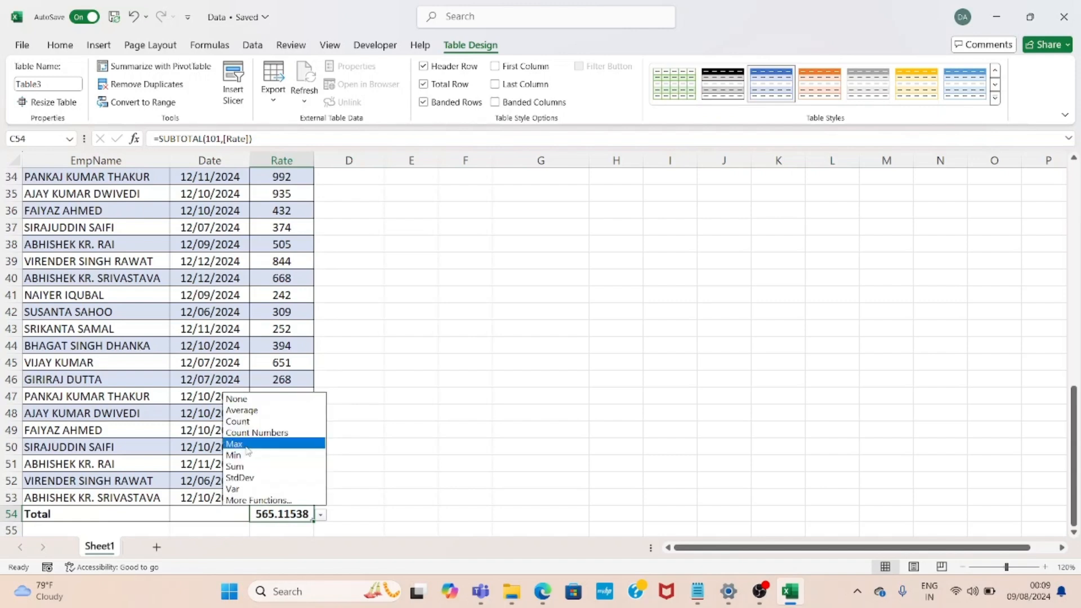
pyautogui.press('Up')
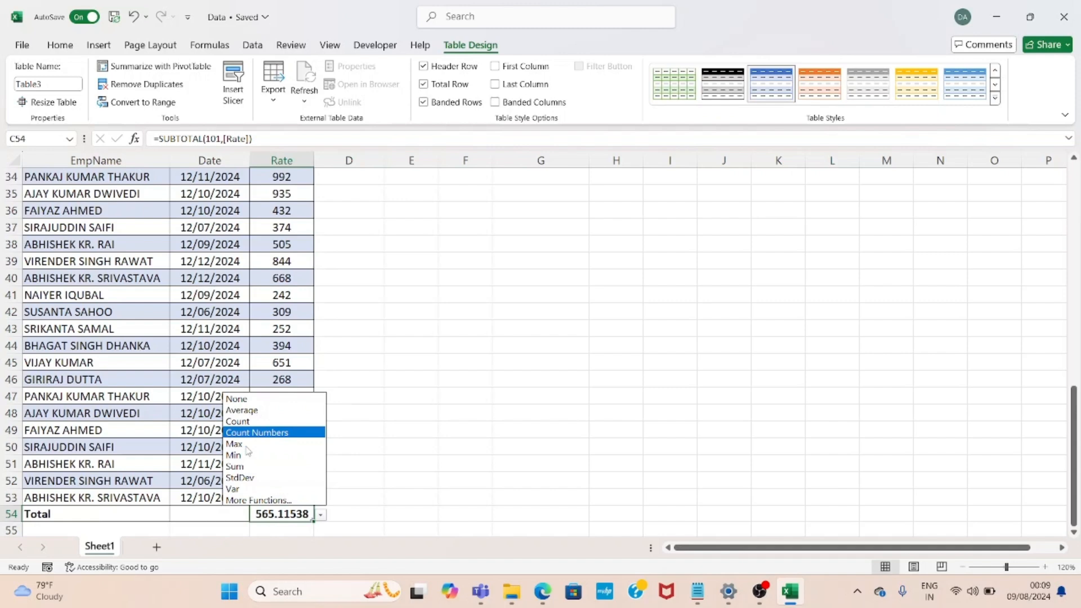
pyautogui.press('Return')
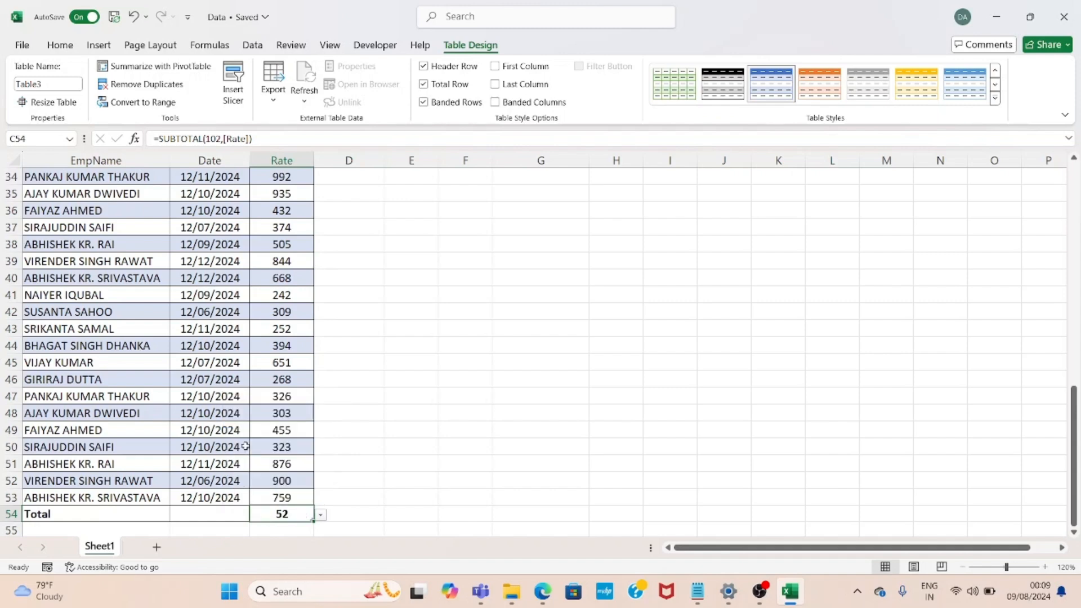
# Change the Rate column's total row function to Sum
pyautogui.hotkey('alt', 'Down')
pyautogui.press('Down')
pyautogui.press('Down')
pyautogui.press('Down')
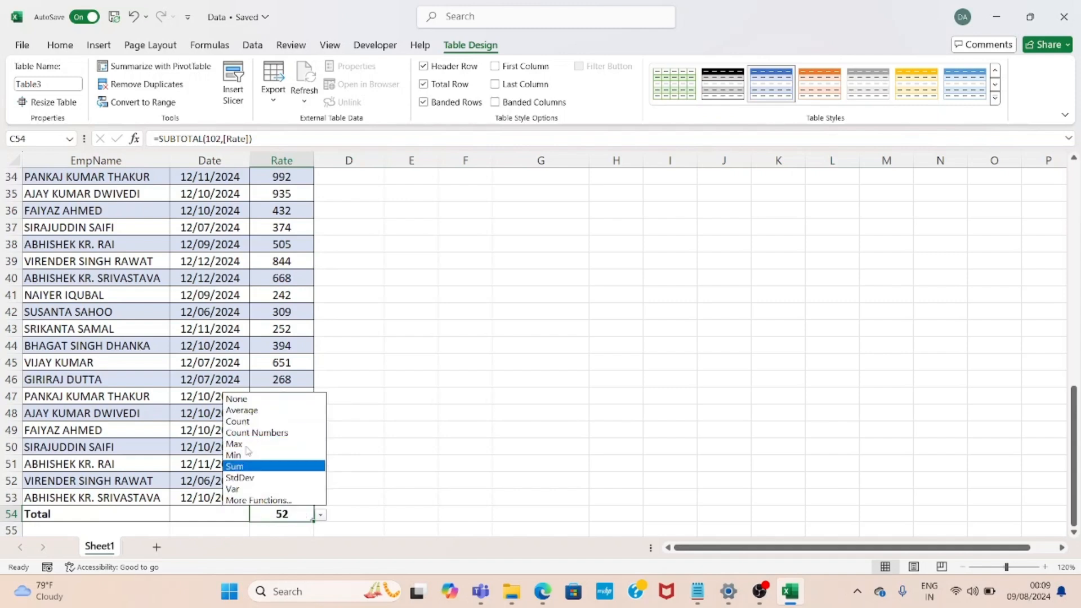
pyautogui.press('Return')
pyautogui.hotkey('alt', 'Down')
pyautogui.press('Up')
pyautogui.press('Up')
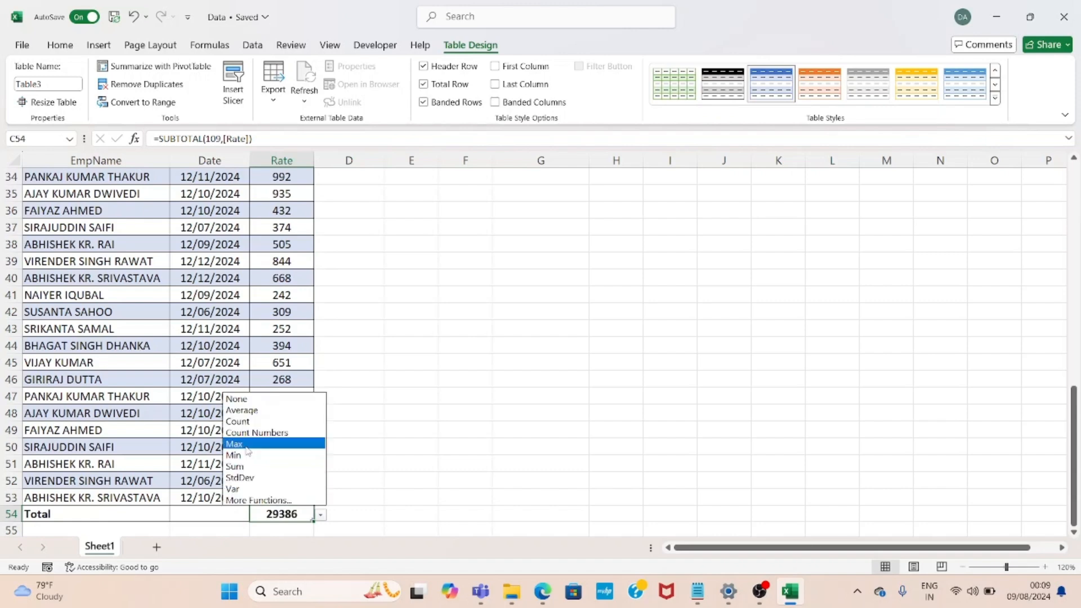
pyautogui.press('Down')
pyautogui.press('Down')
pyautogui.press('Down')
pyautogui.press('Up')
pyautogui.press('Return')
# Change the Rate column's total row function to Count
pyautogui.hotkey('alt', 'Down')
pyautogui.press('Up')
pyautogui.press('Up')
pyautogui.press('Up')
pyautogui.press('Up')
pyautogui.press('Return')
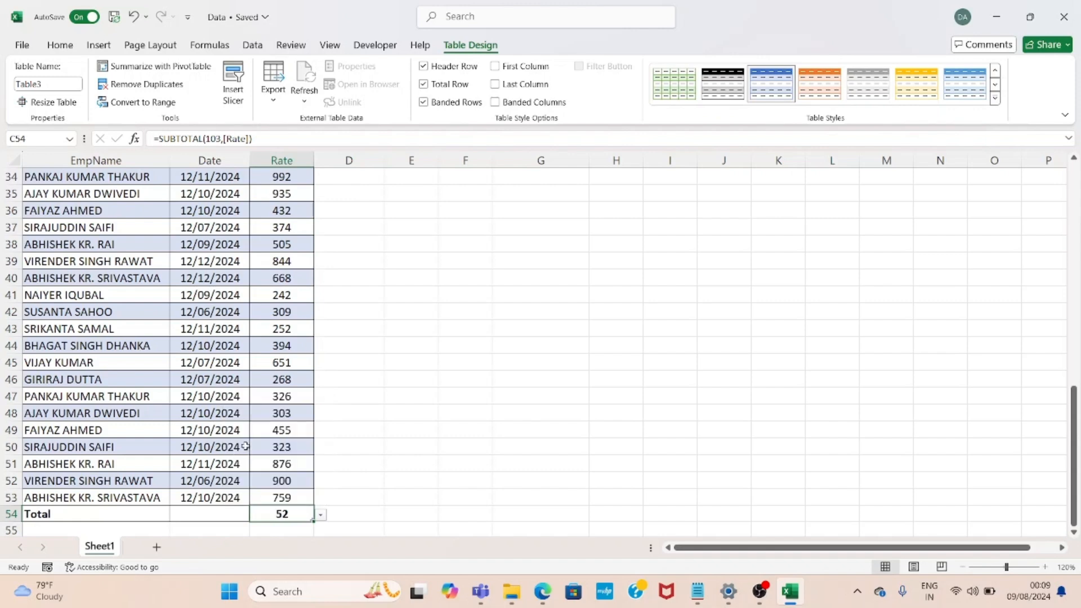
# Return to the top of the sheet and select the Filter Button entry in the Table Style Option list
pyautogui.click(475, 207)
pyautogui.hotkey('ctrl', 'Up')
pyautogui.hotkey('ctrl', 'Up')
pyautogui.press('Right')
pyautogui.press('Up')
pyautogui.hotkey('ctrl', 'Up')
pyautogui.press('Down')
pyautogui.press('Down')
pyautogui.press('Down')
pyautogui.press('Down')
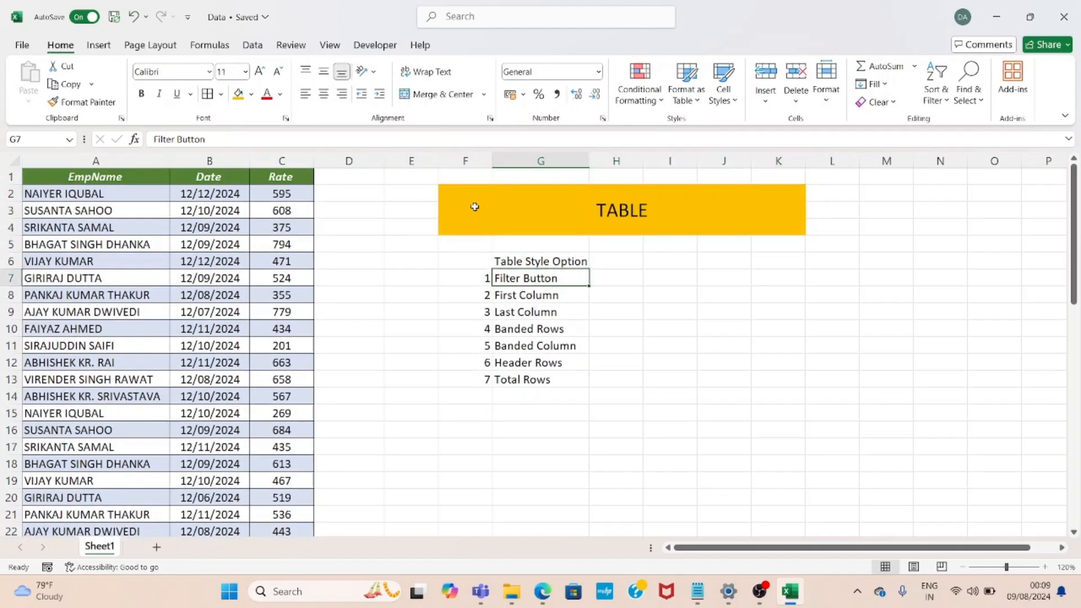
# Select a table cell to view the Table Design style options, then return to the option list
pyautogui.click(287, 224)
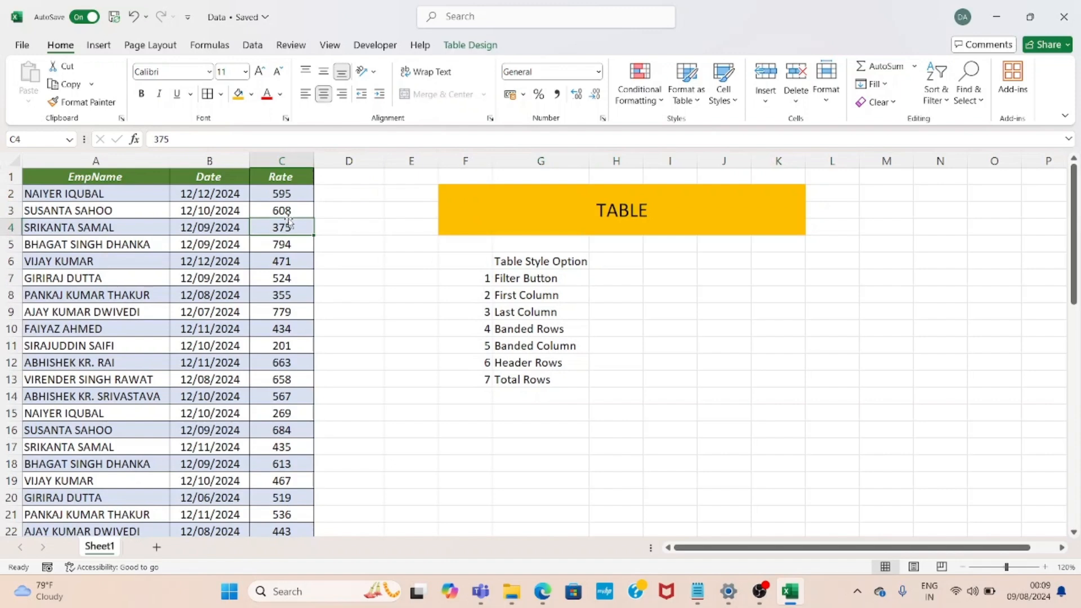
pyautogui.click(470, 46)
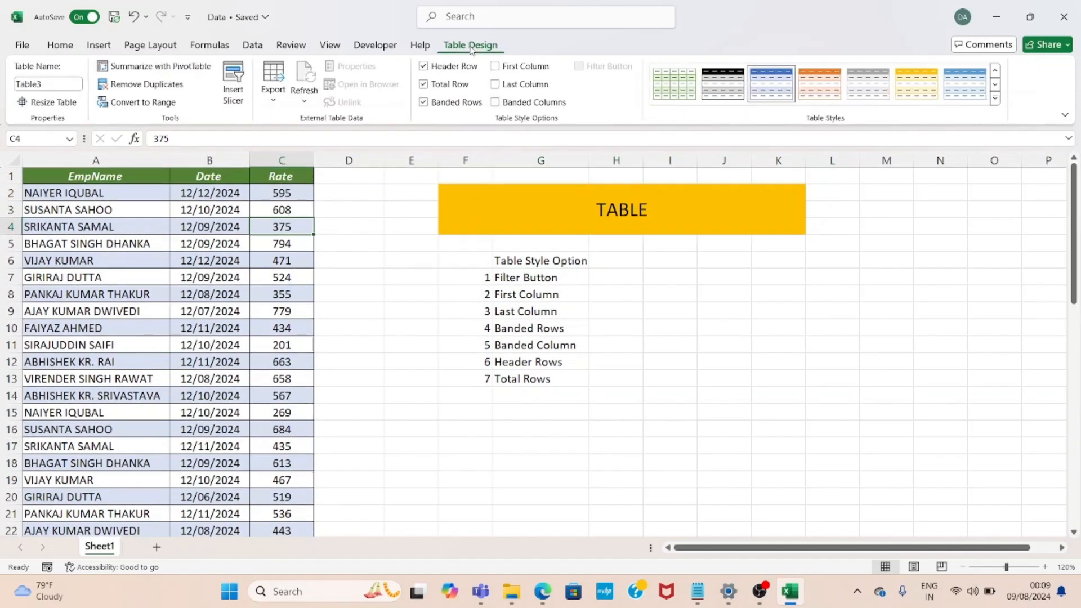
pyautogui.click(532, 272)
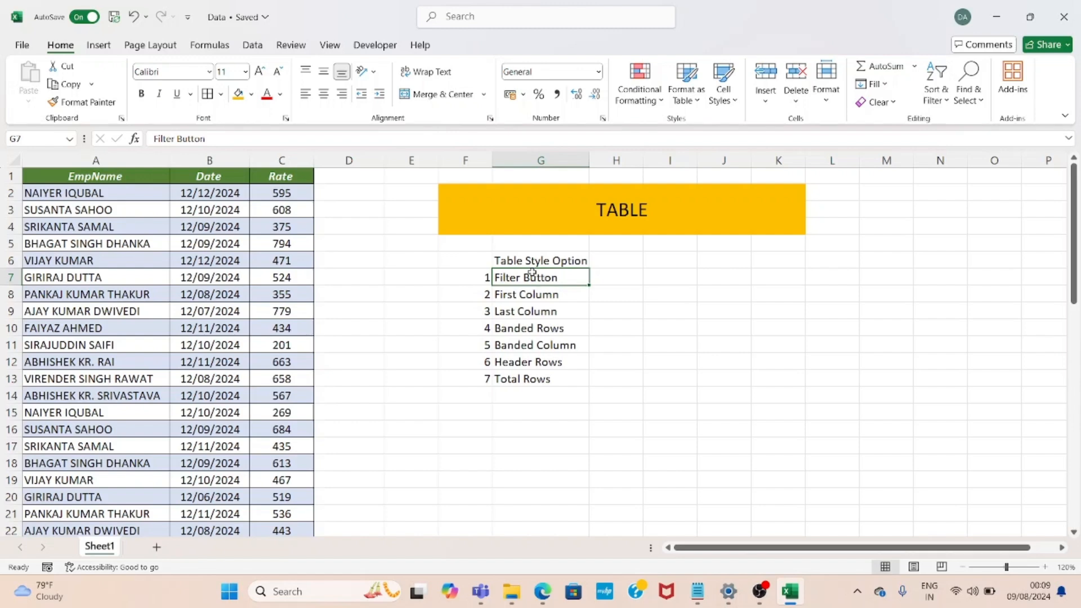
pyautogui.click(639, 275)
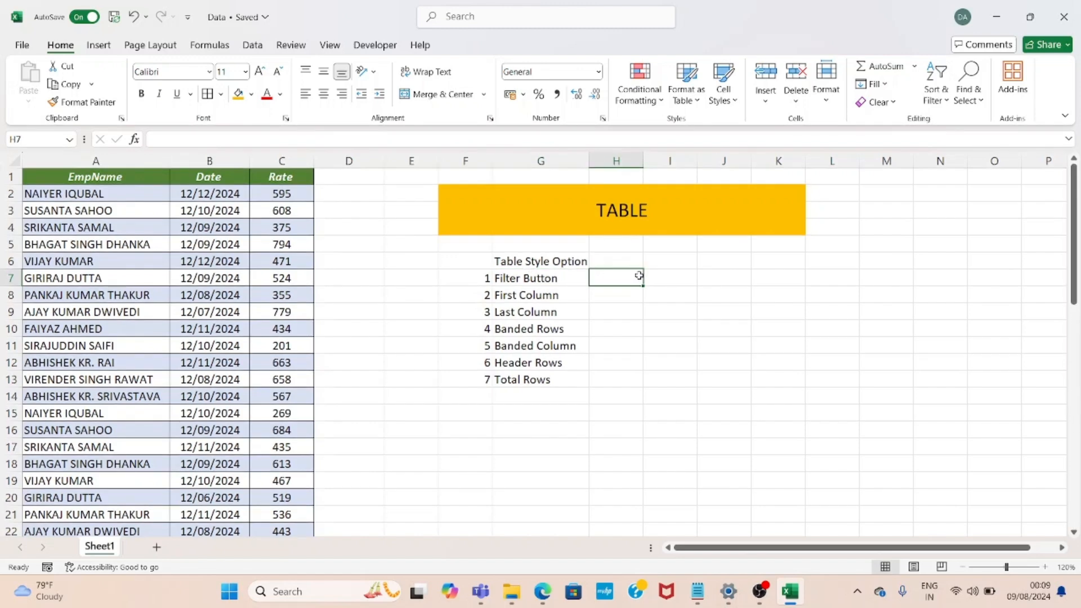